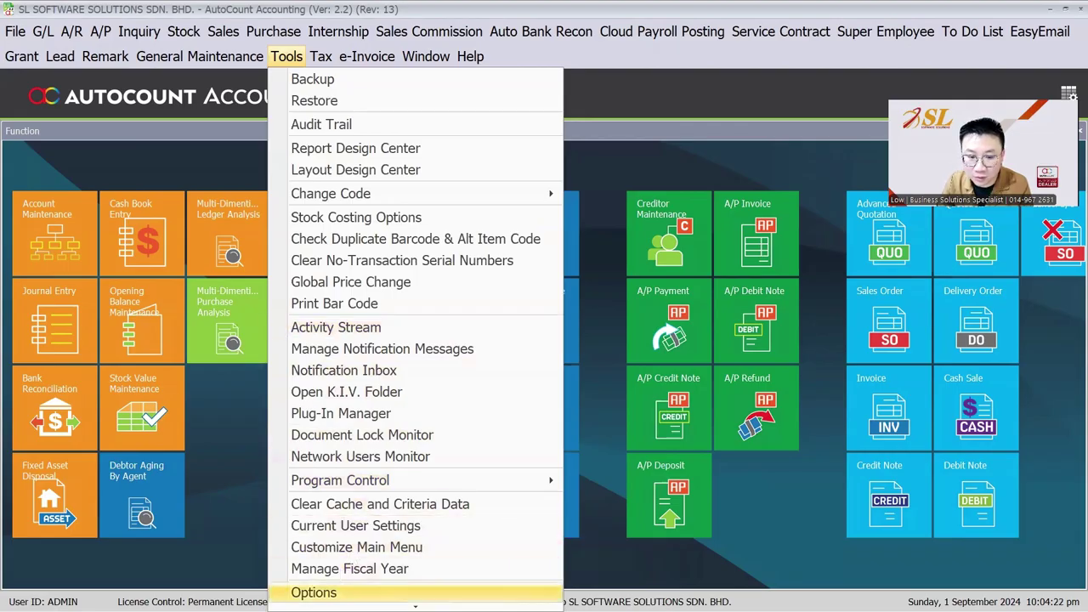
Open the program options, check the Enable Activity Stream setting under the general application settings, and accept the dialog
key(Return)
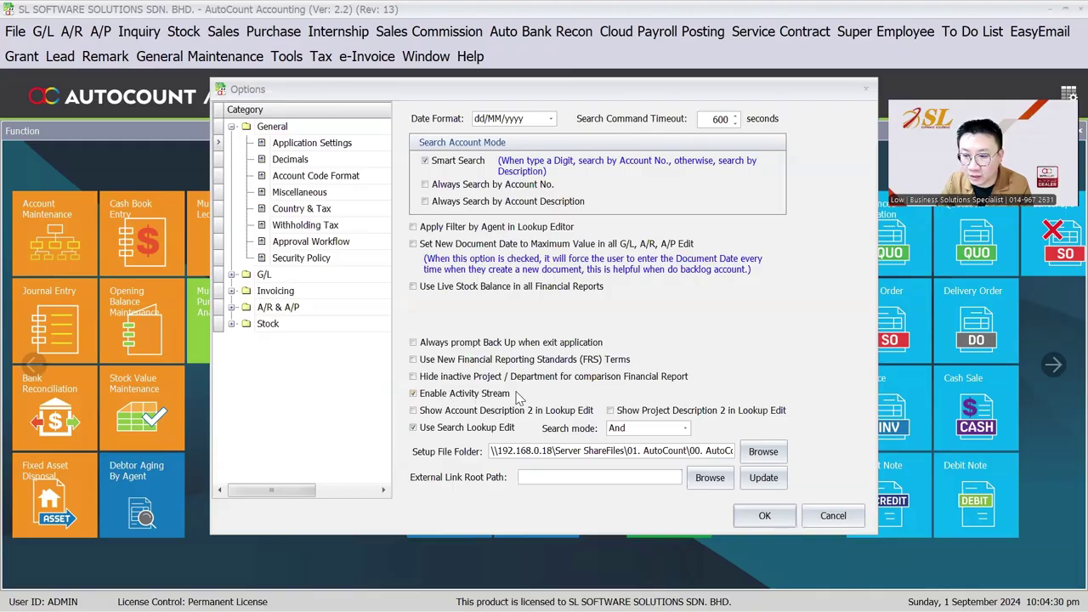
click(787, 516)
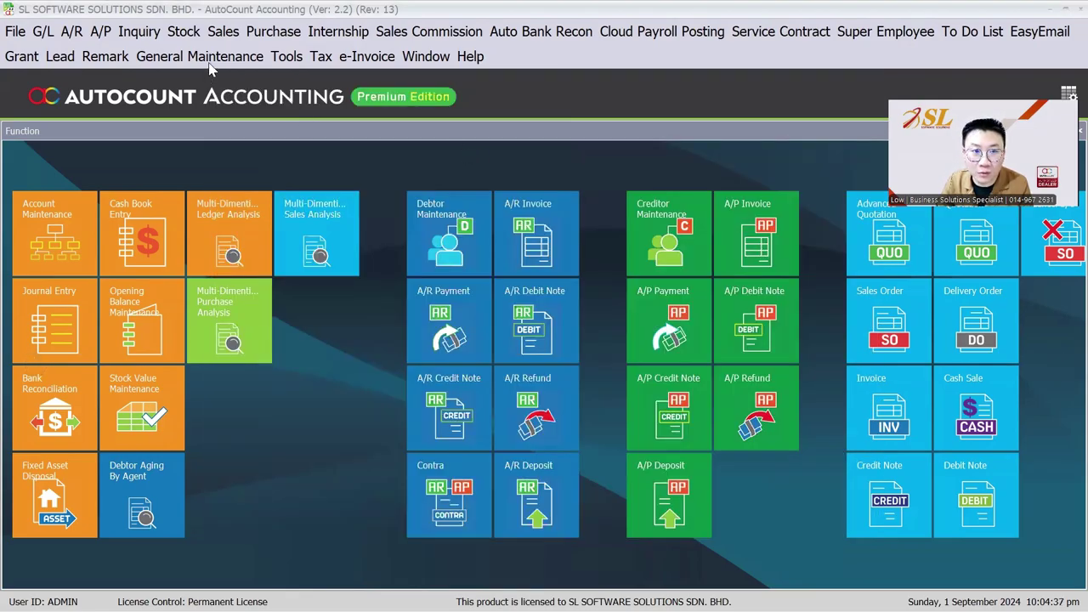
click(209, 58)
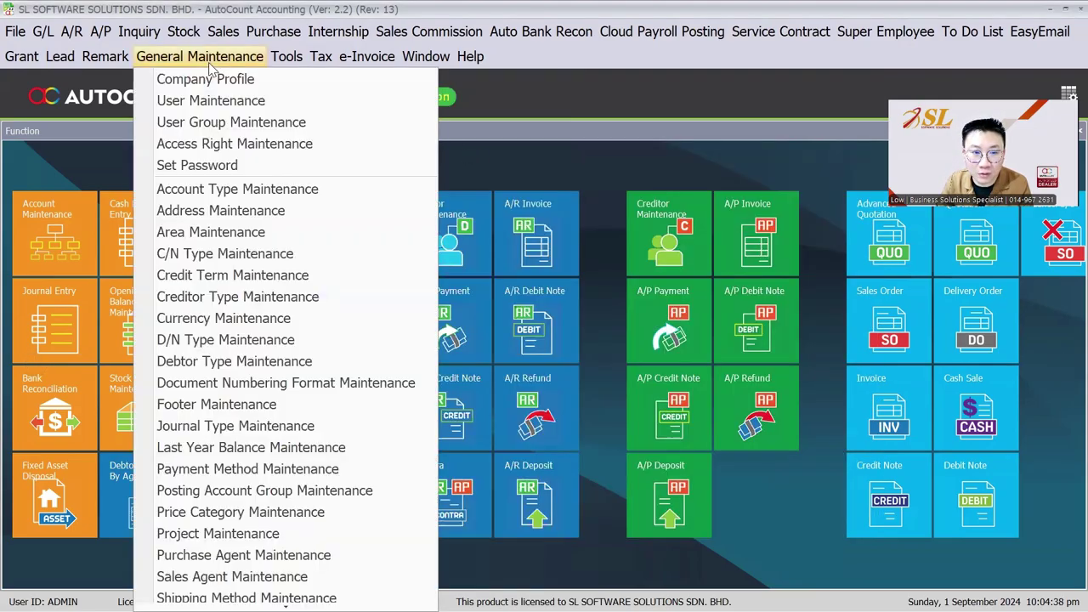
scroll(252, 187, down, 1)
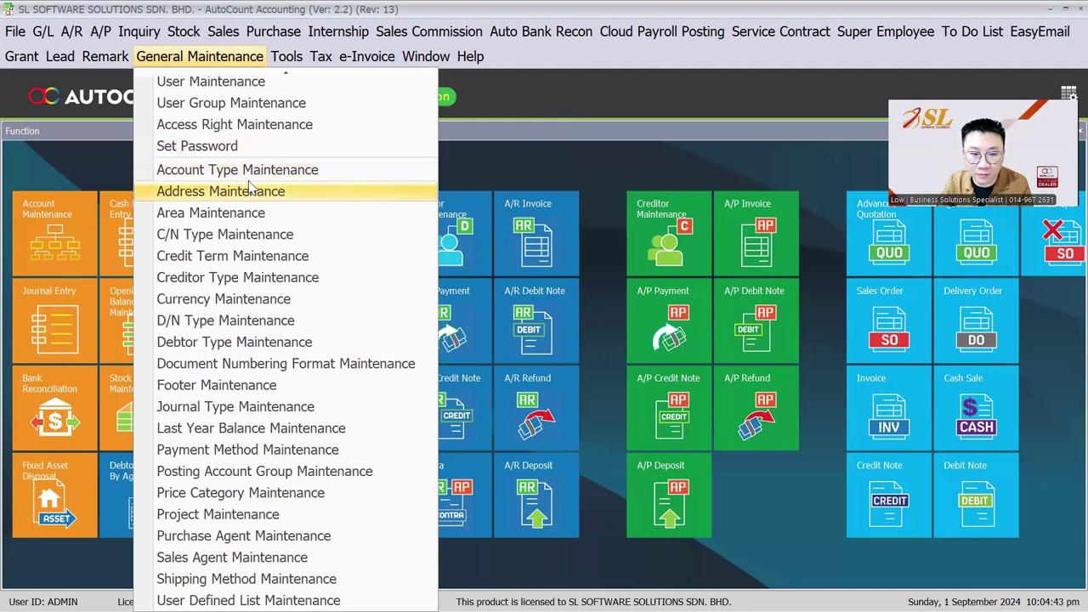
scroll(251, 187, up, 1)
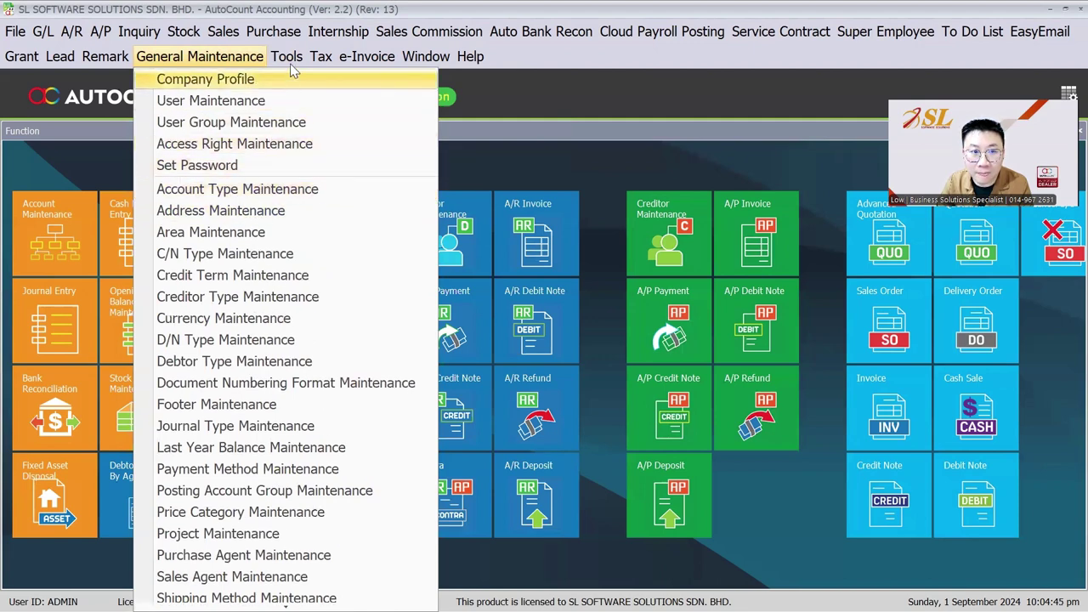
Open the Activity Stream, set the start date to 01/08/2024 and run the inquiry
mouse_move(301, 57)
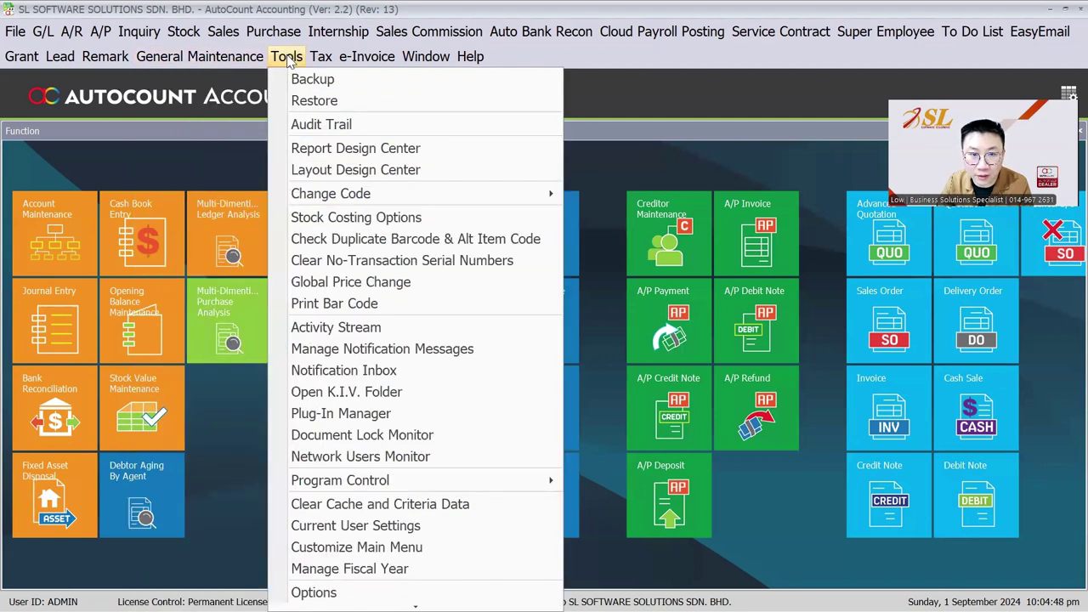
click(339, 328)
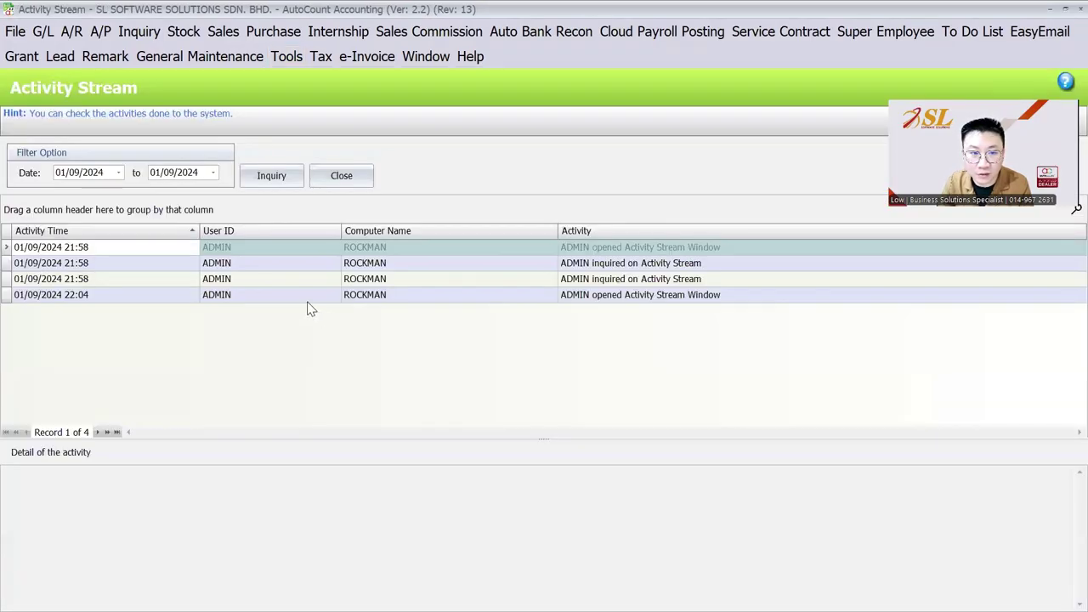
double_click(73, 173)
text(08)
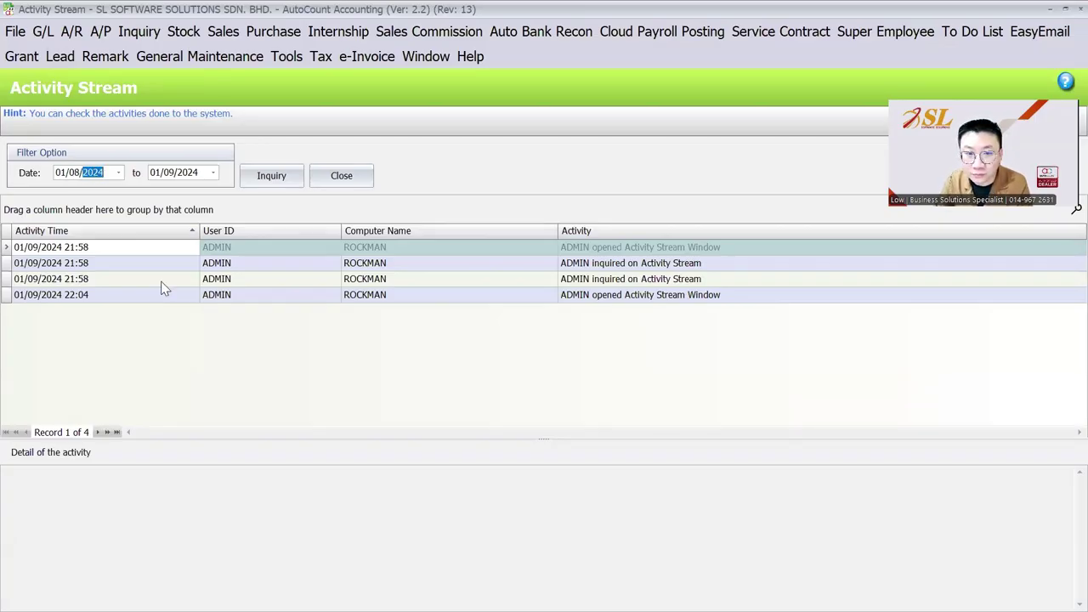
click(272, 176)
Examine the listed activities by time, user ID, computer name and the action each user carried out
scroll(680, 299, down, 2)
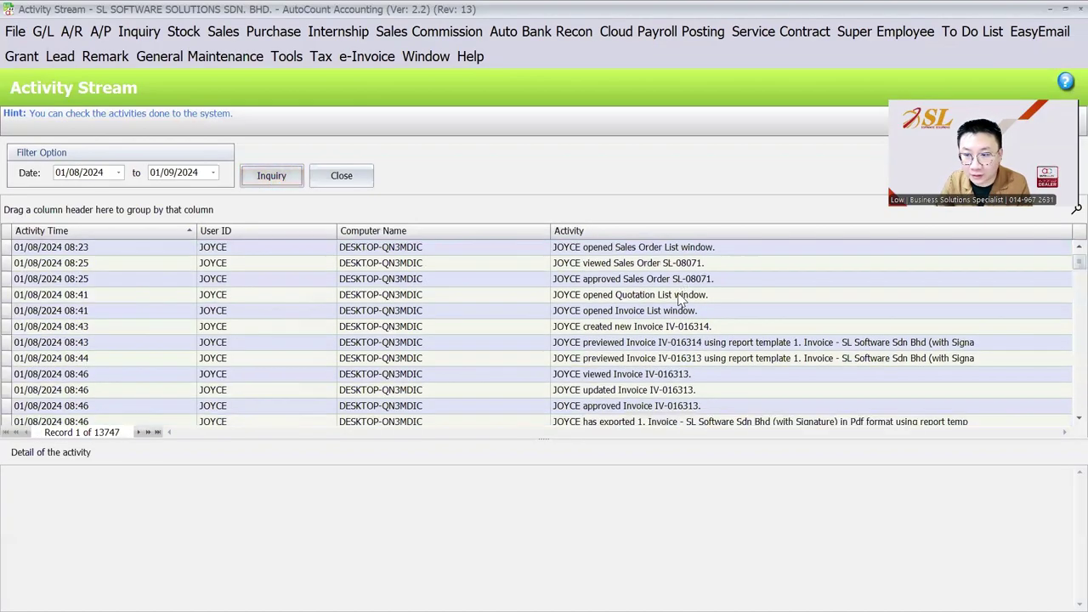
scroll(681, 299, down, 7)
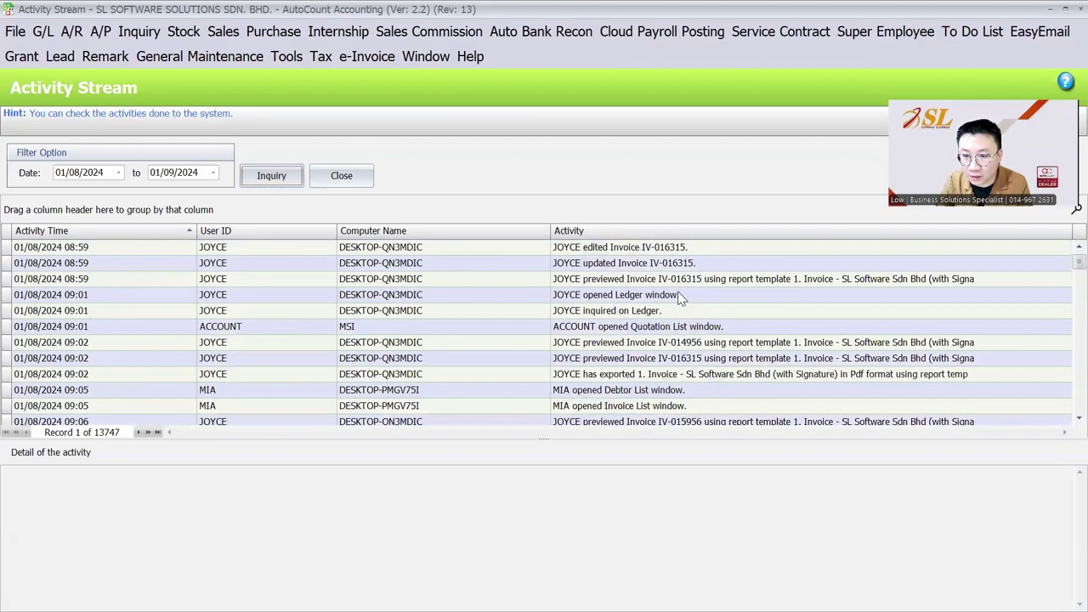
scroll(680, 299, down, 2)
click(244, 266)
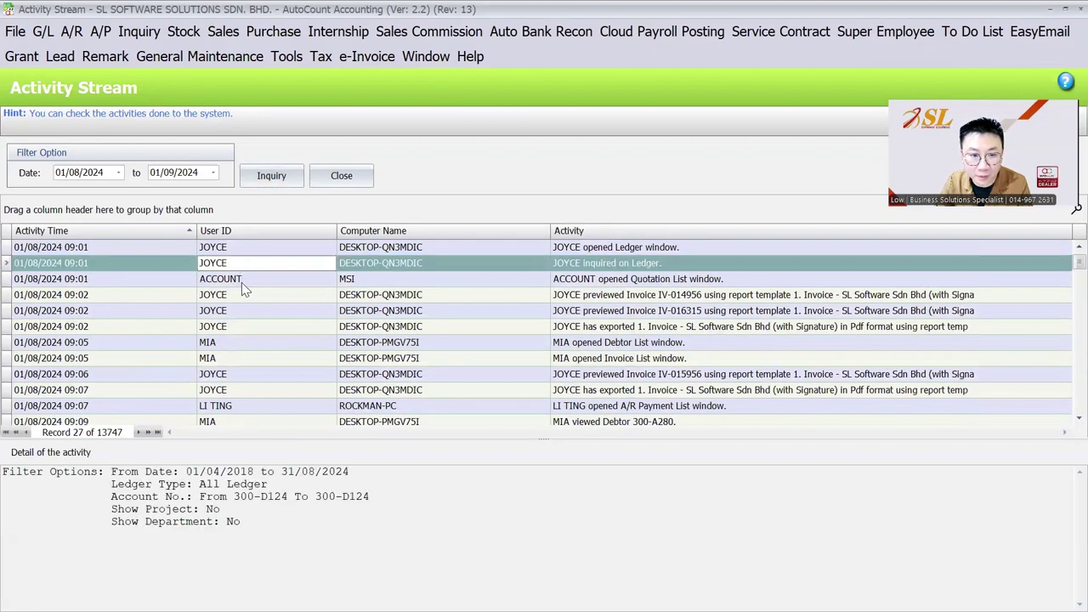
click(241, 282)
click(242, 296)
click(242, 311)
click(241, 325)
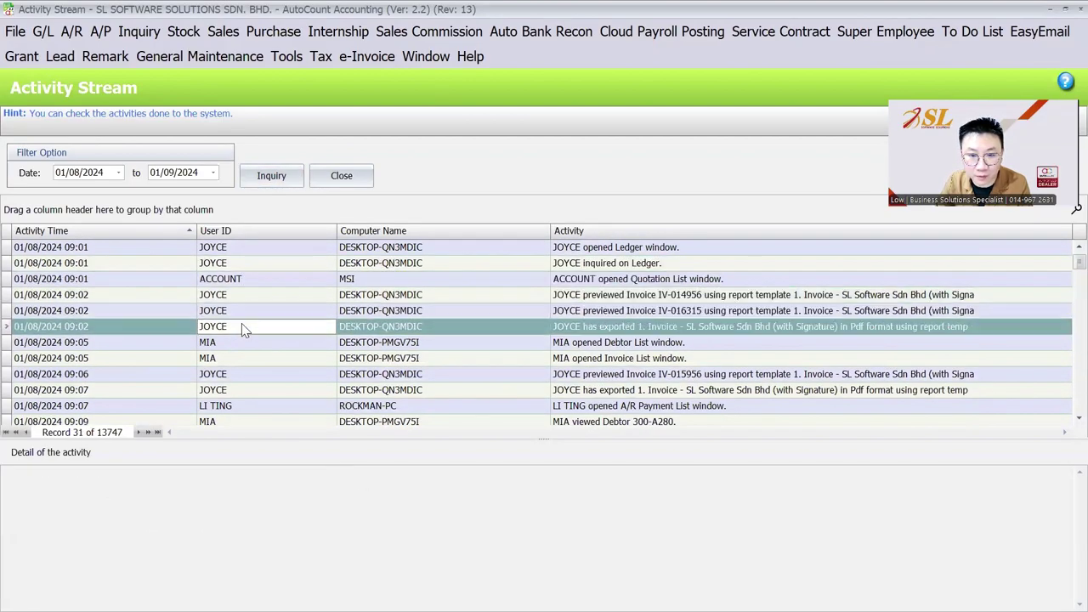
click(373, 284)
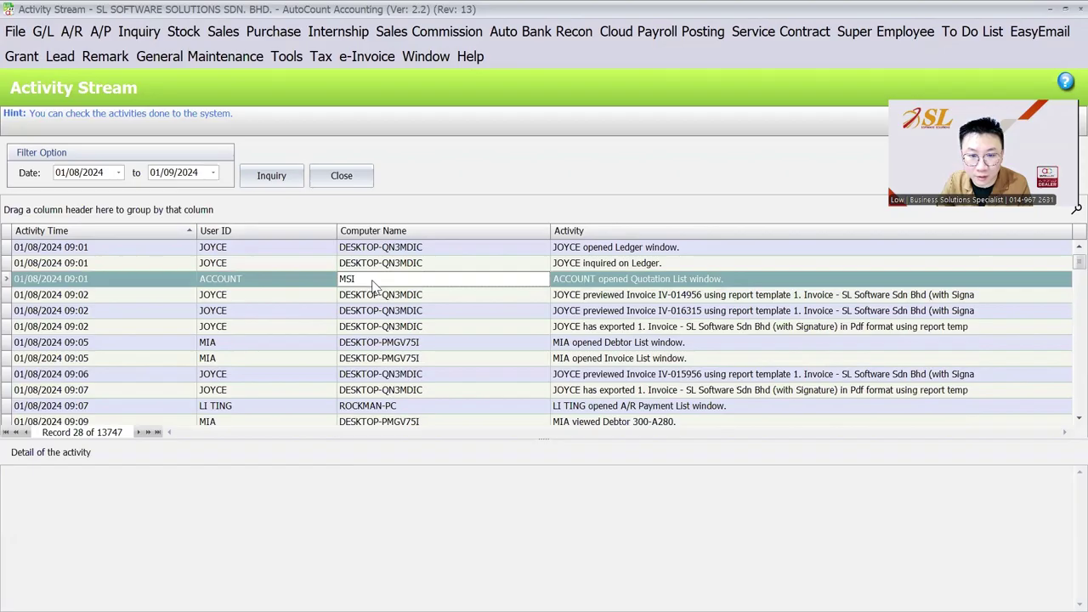
click(76, 282)
scroll(373, 299, down, 5)
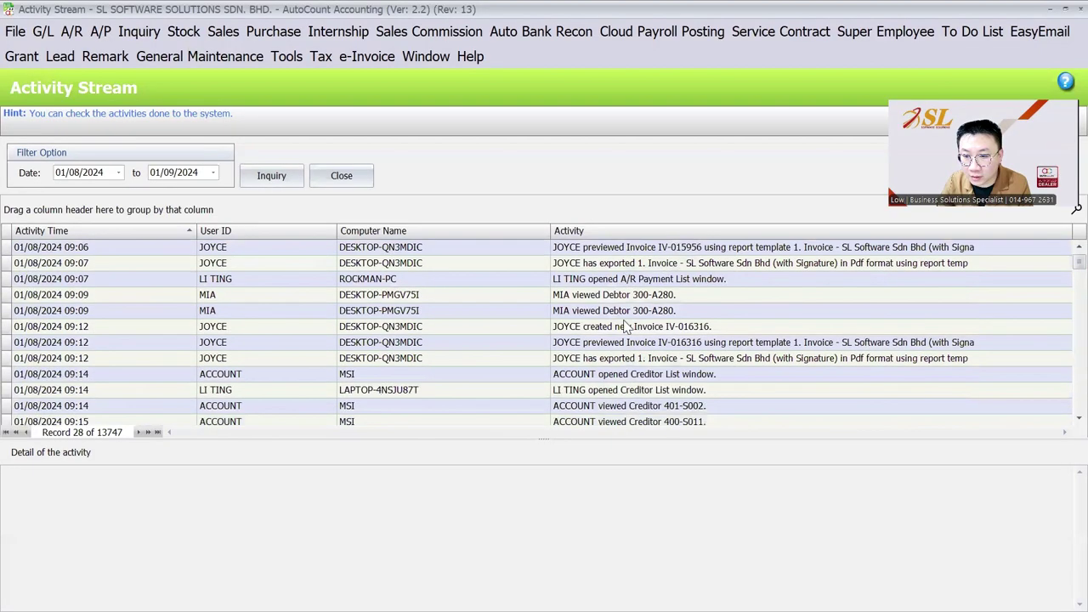
drag(627, 328, 627, 397)
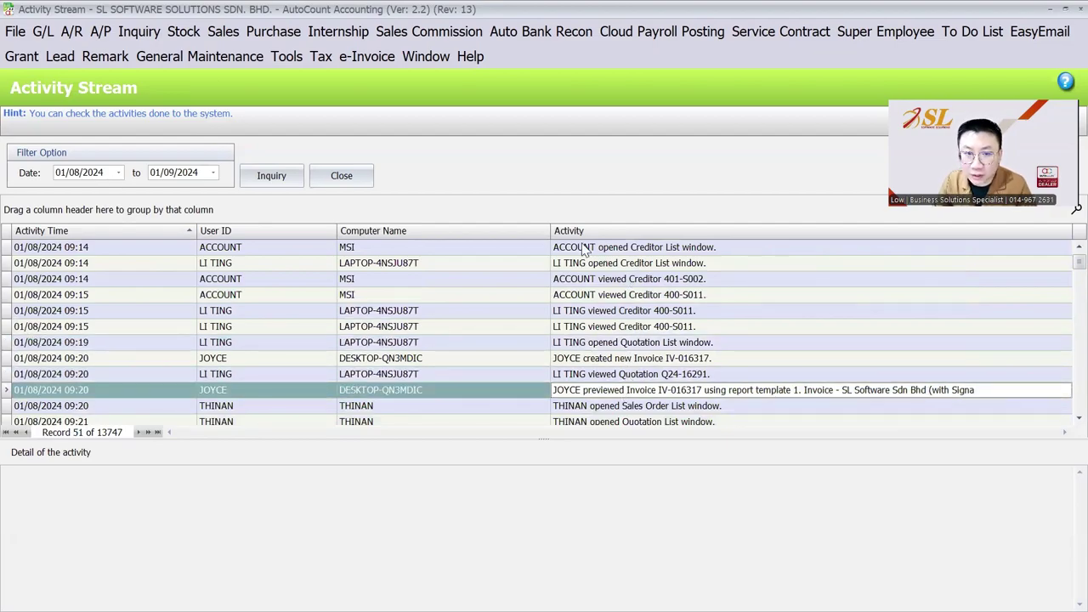
Open the Audit Trail, search with the default filters and look through the resulting events
click(288, 57)
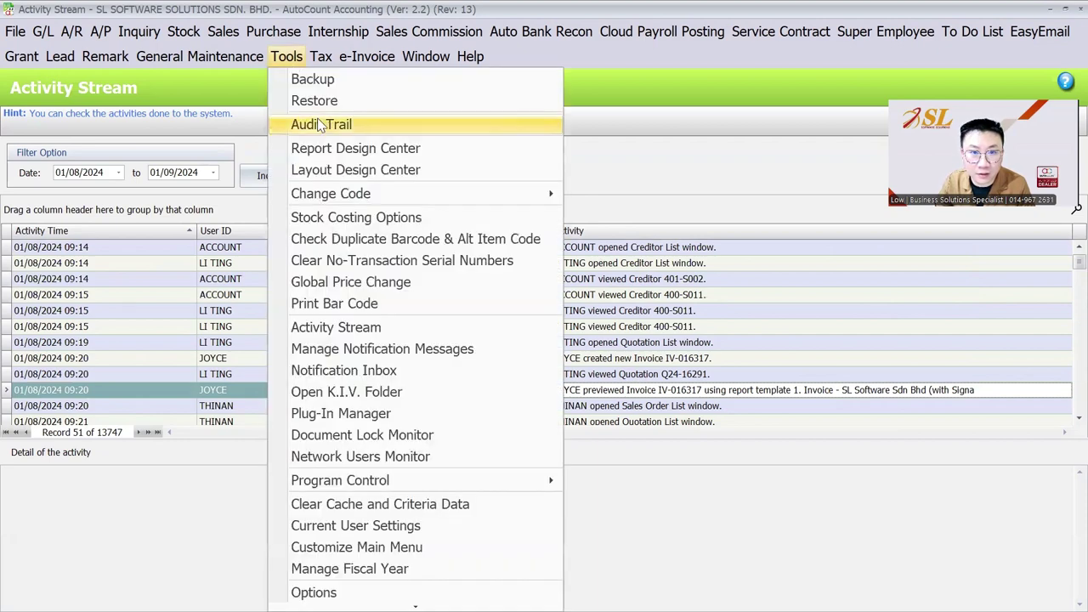
click(320, 125)
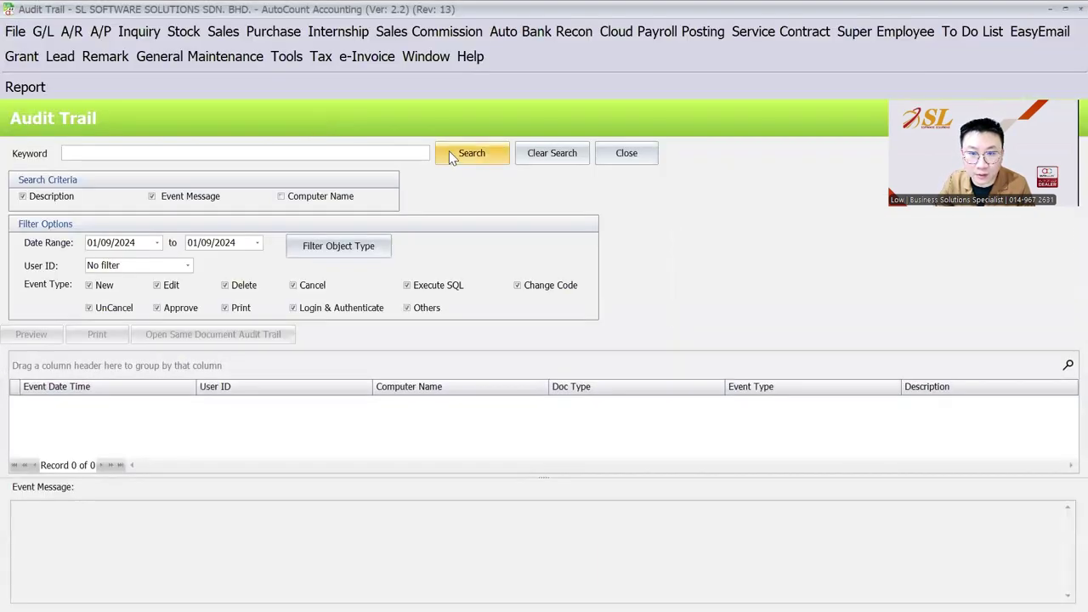
click(449, 150)
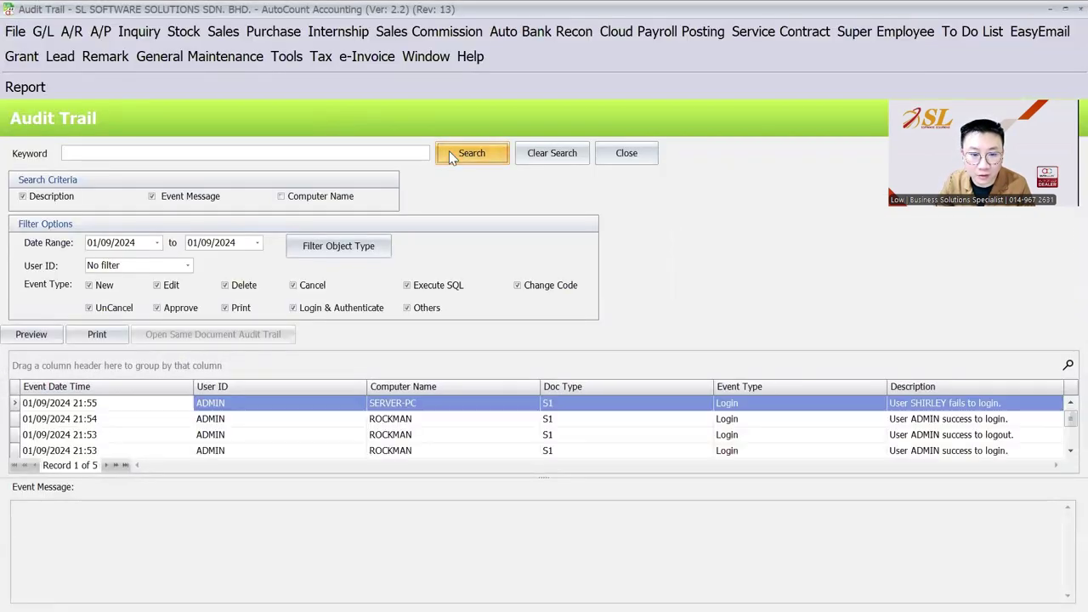
click(685, 421)
scroll(686, 424, down, 1)
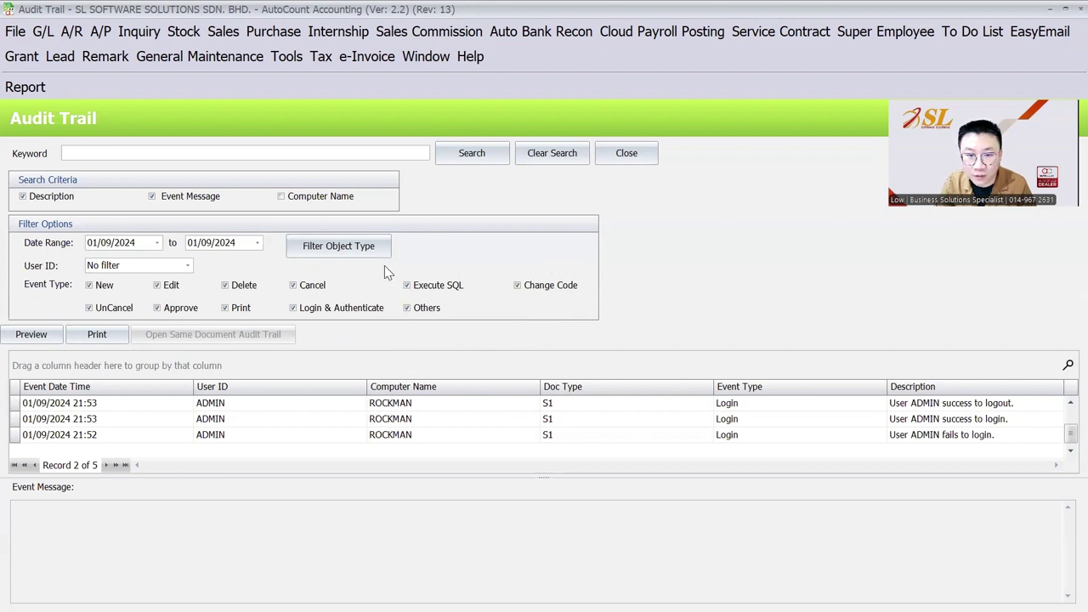
Review the User ID filter choices and the A/P object types offered for filtering, and cancel the object type selection
click(136, 267)
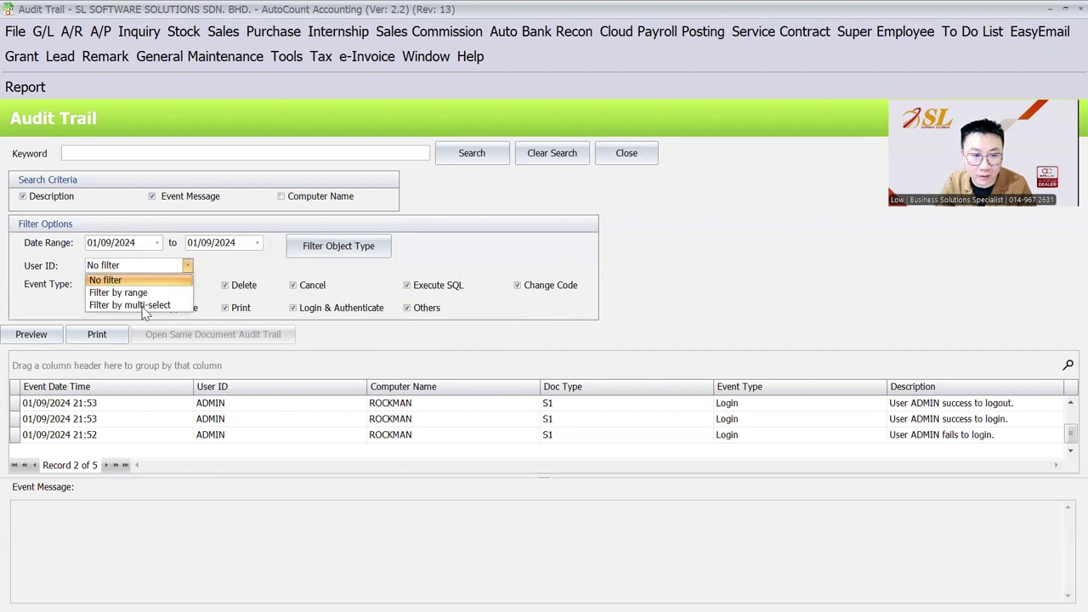
click(338, 245)
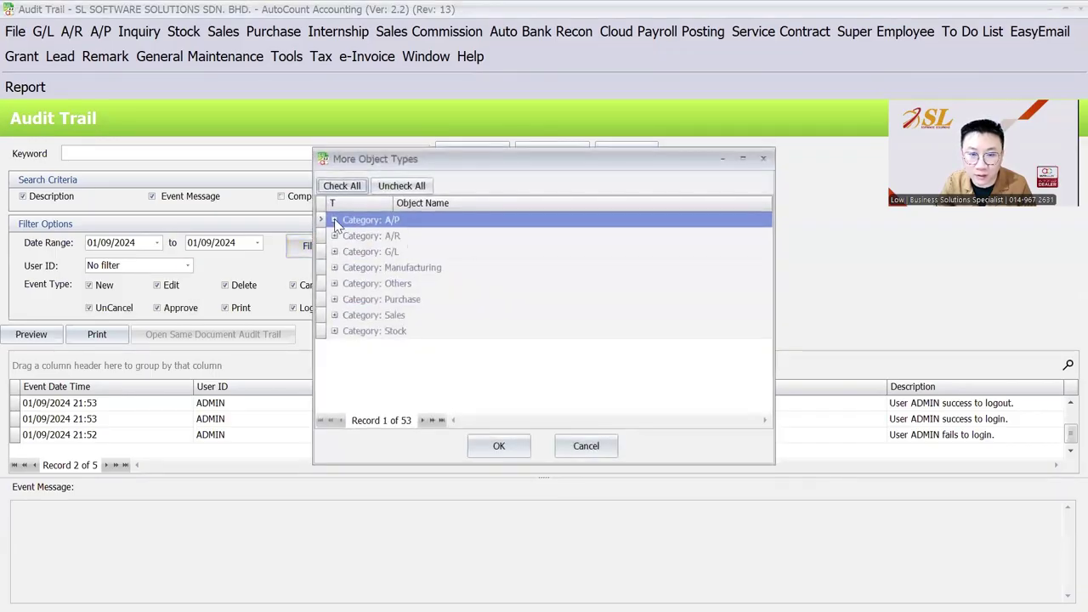
click(334, 220)
click(334, 221)
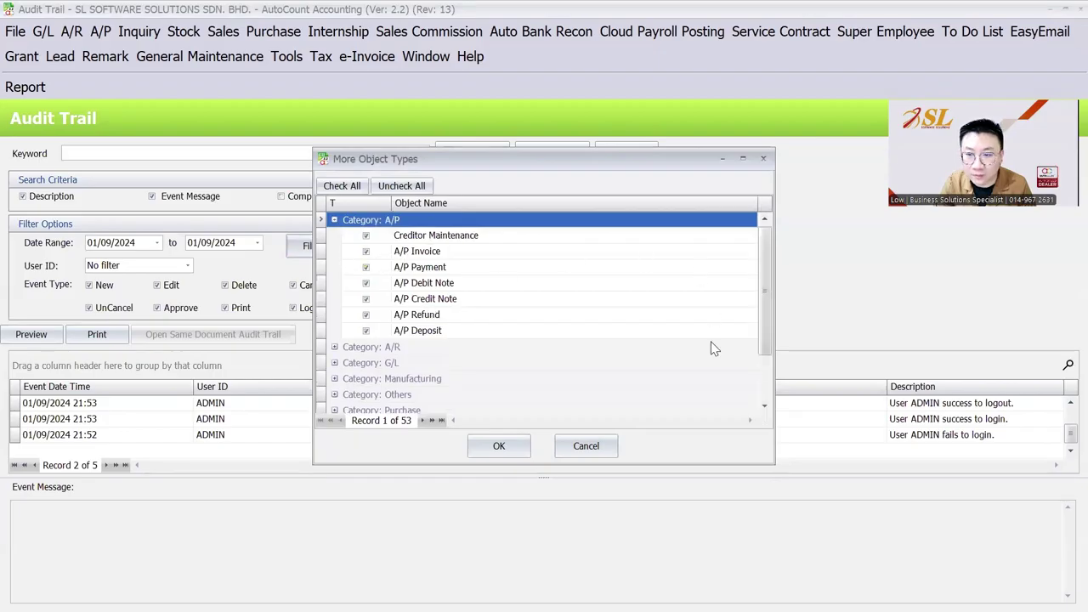
click(585, 448)
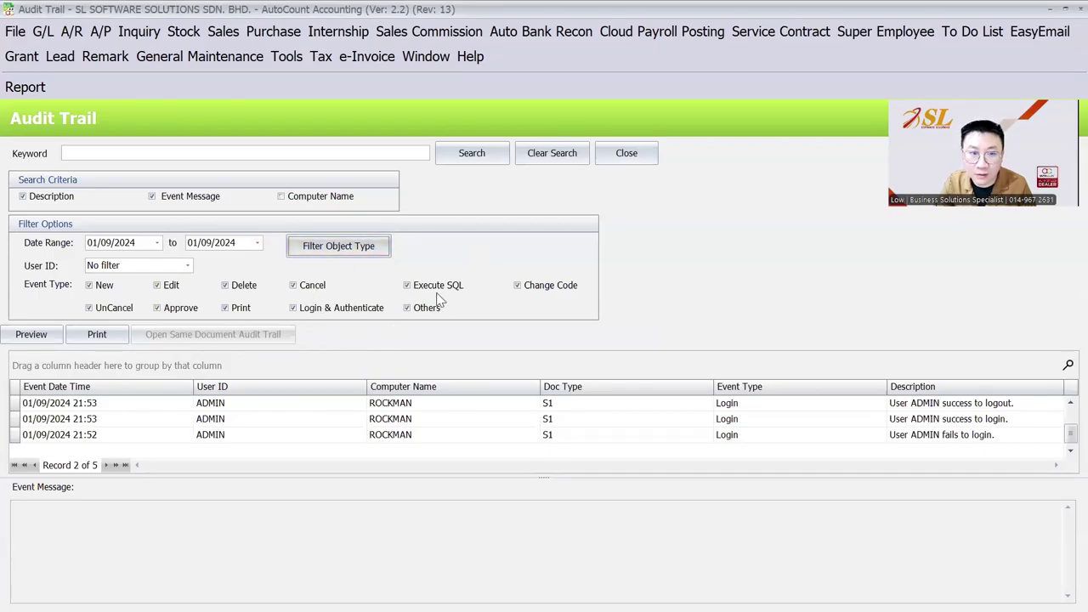
Set the audit trail's start date to 01/05/2024 and search again
click(106, 244)
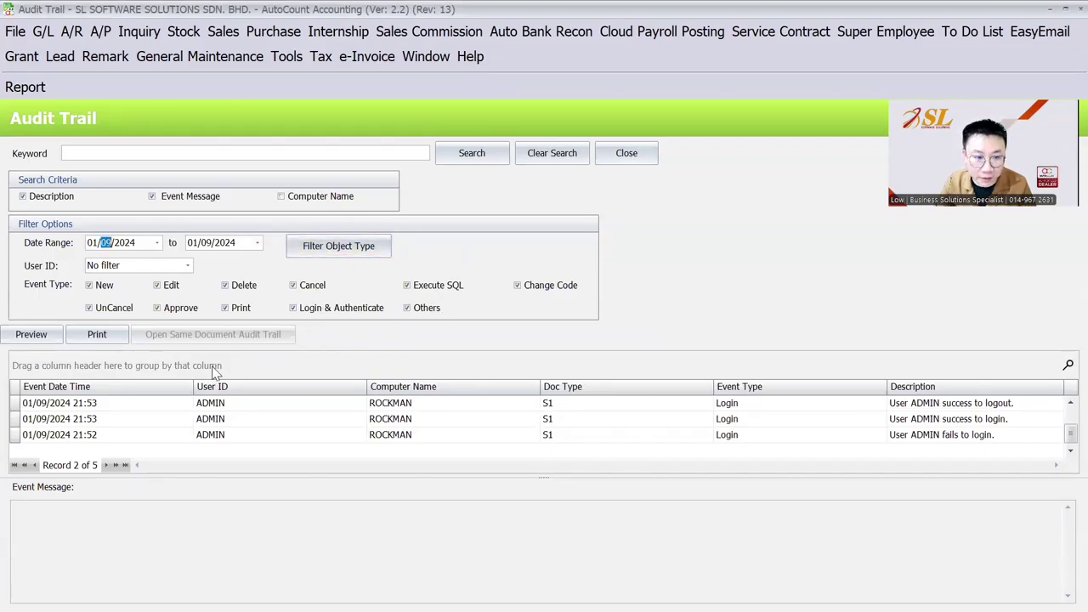
text(05)
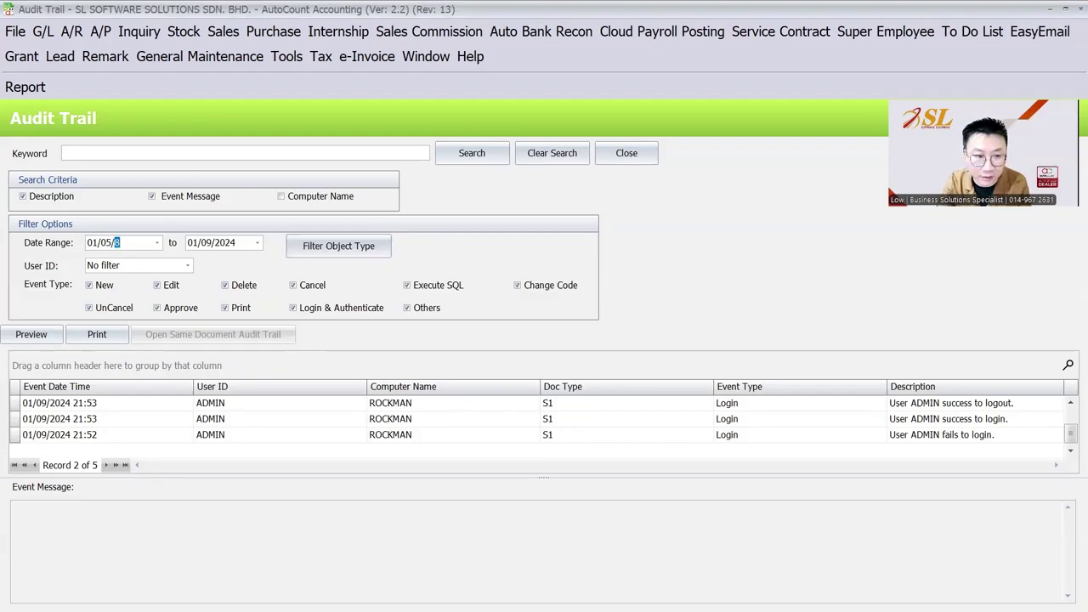
text(20082024)
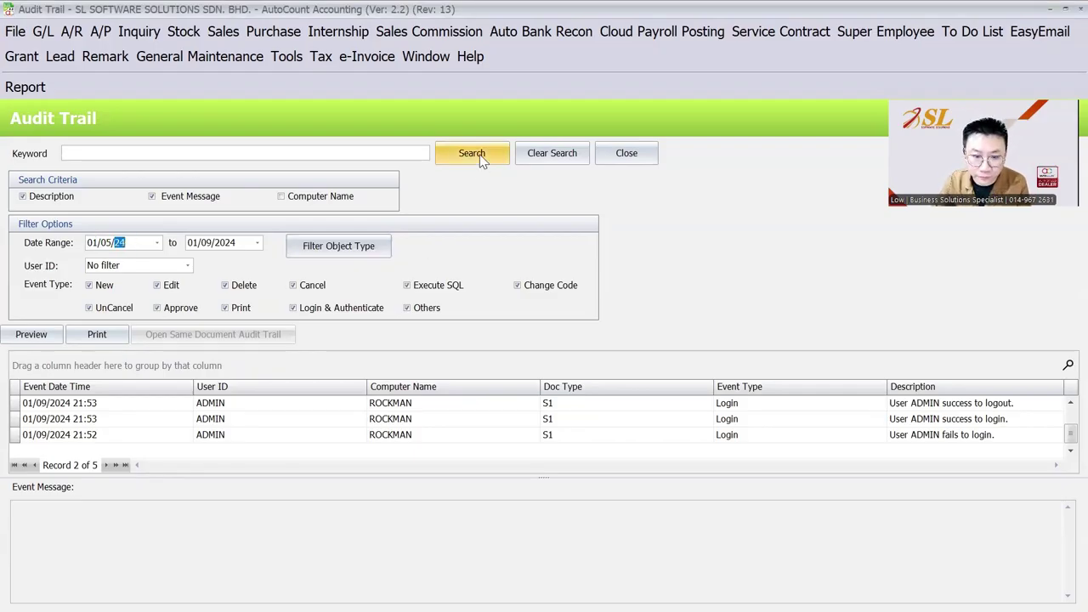
click(481, 160)
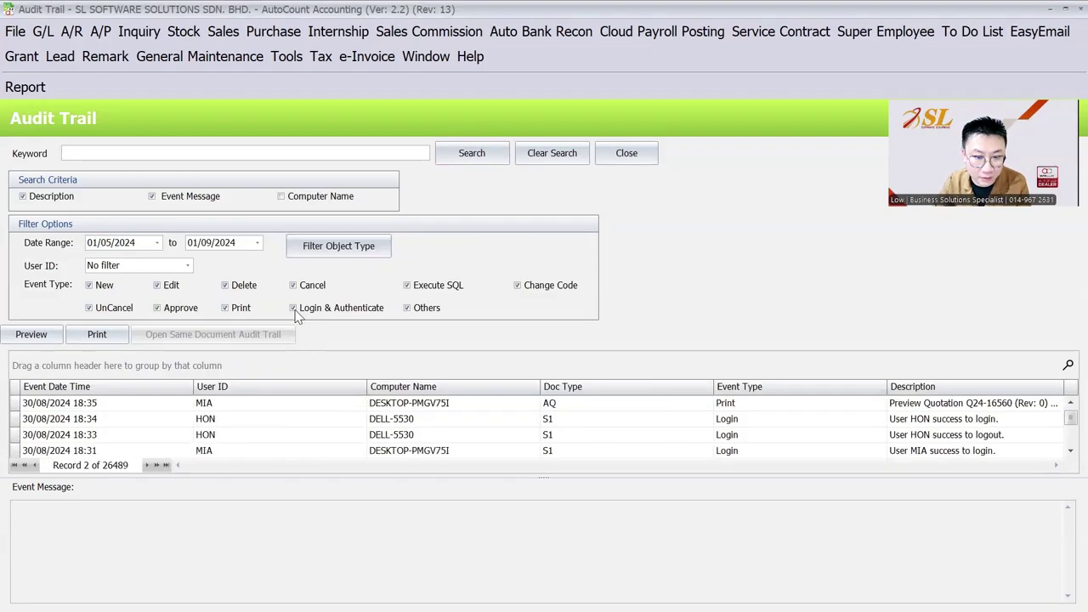
Limit the event types to Edit by clearing all the other types, and rerun the audit trail search
click(335, 309)
click(328, 286)
click(407, 287)
click(427, 309)
click(545, 288)
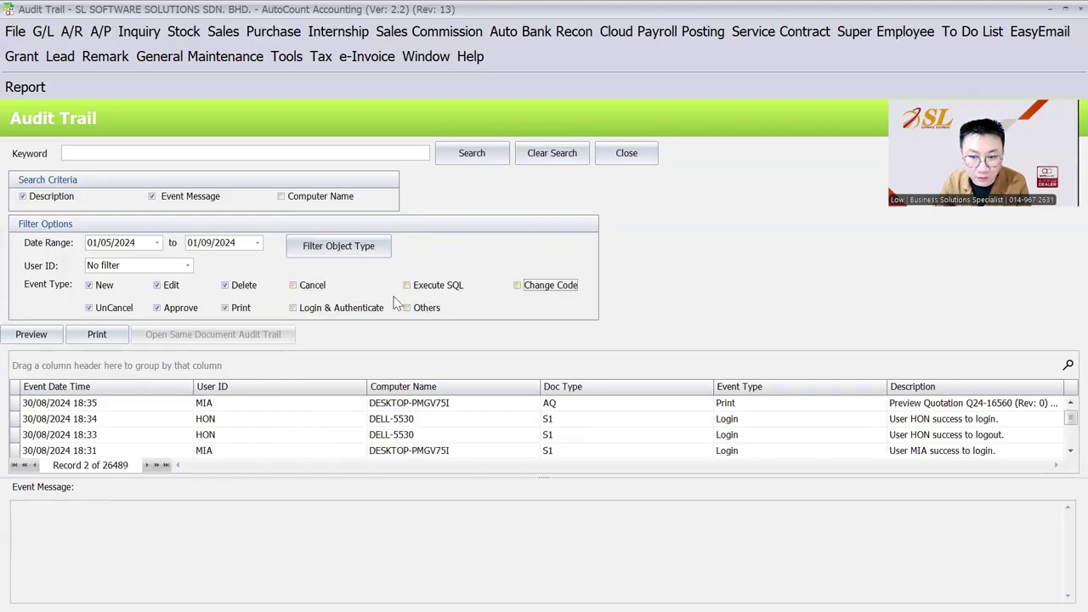
click(104, 286)
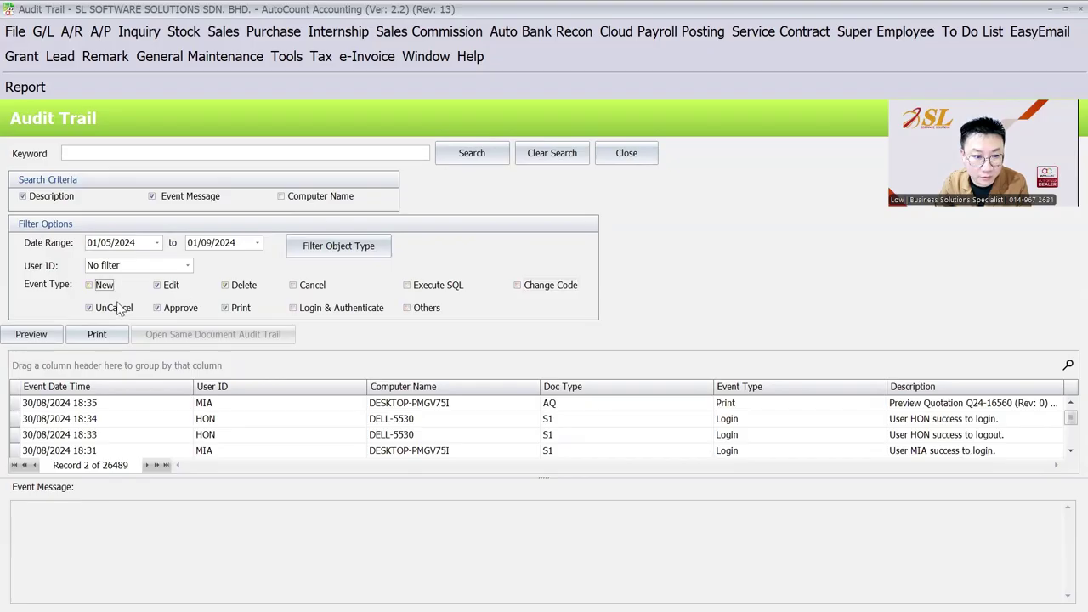
click(114, 307)
click(179, 308)
click(236, 307)
click(242, 286)
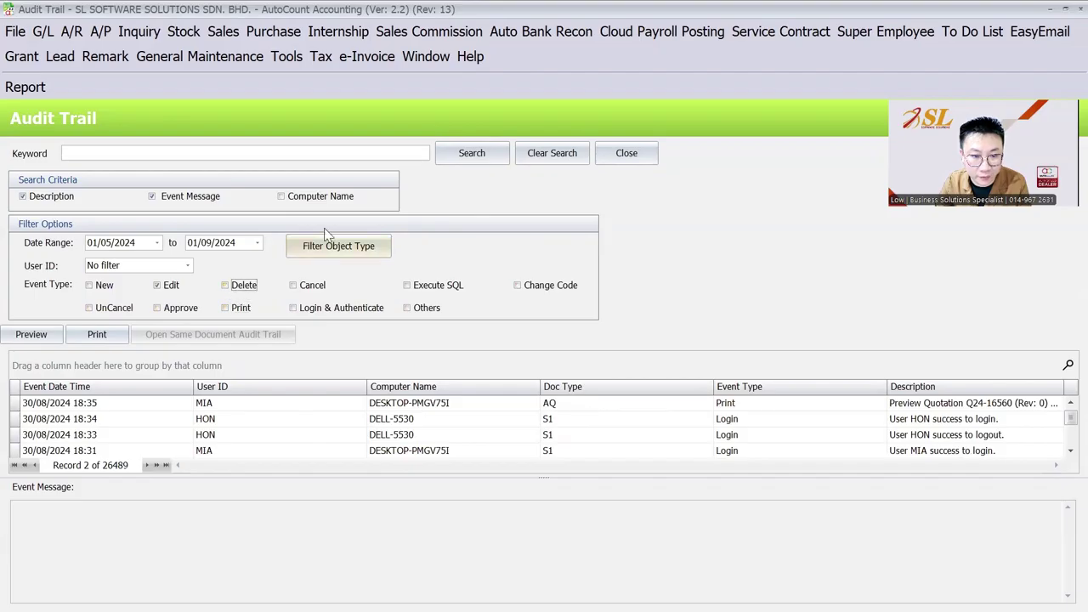
click(475, 151)
Select the most recent Advanced Quotation edit, from 30/08/2024 17:13, and read the detail changes in its event message
click(283, 419)
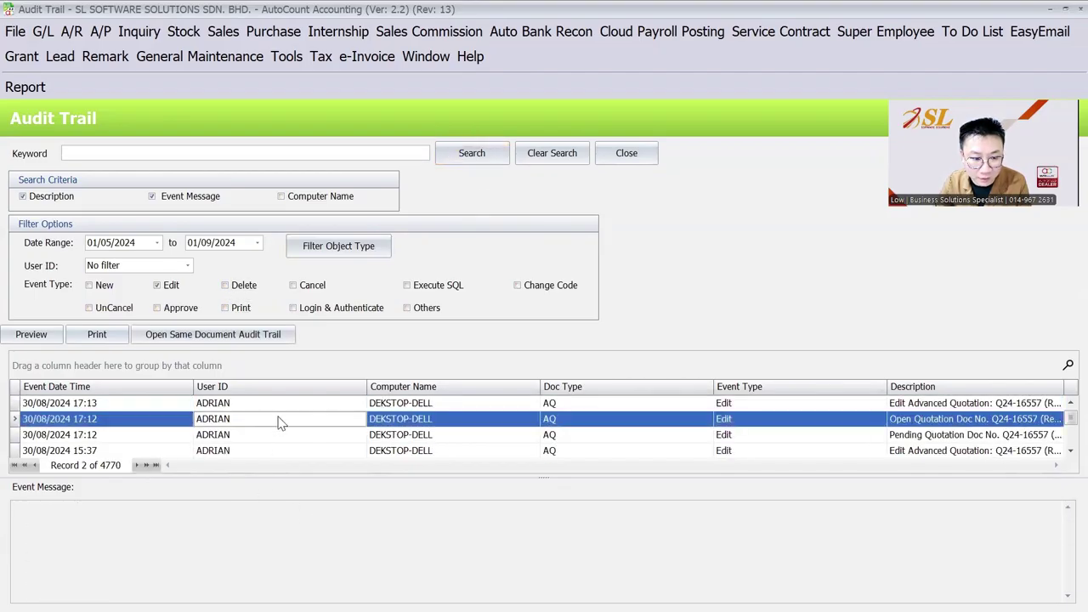
click(268, 404)
scroll(136, 536, down, 1)
scroll(170, 532, up, 1)
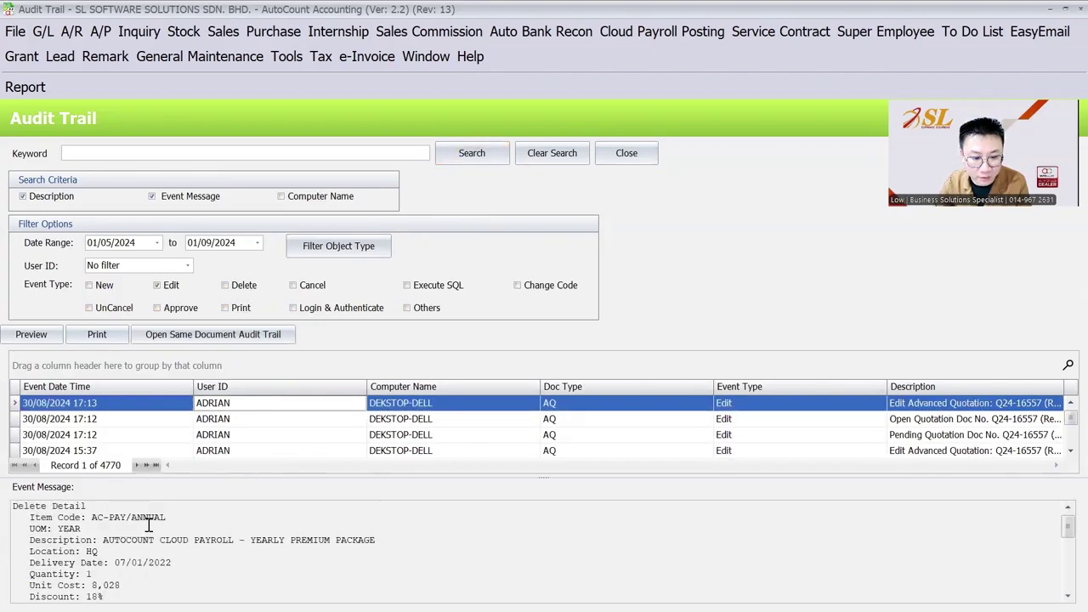
click(714, 528)
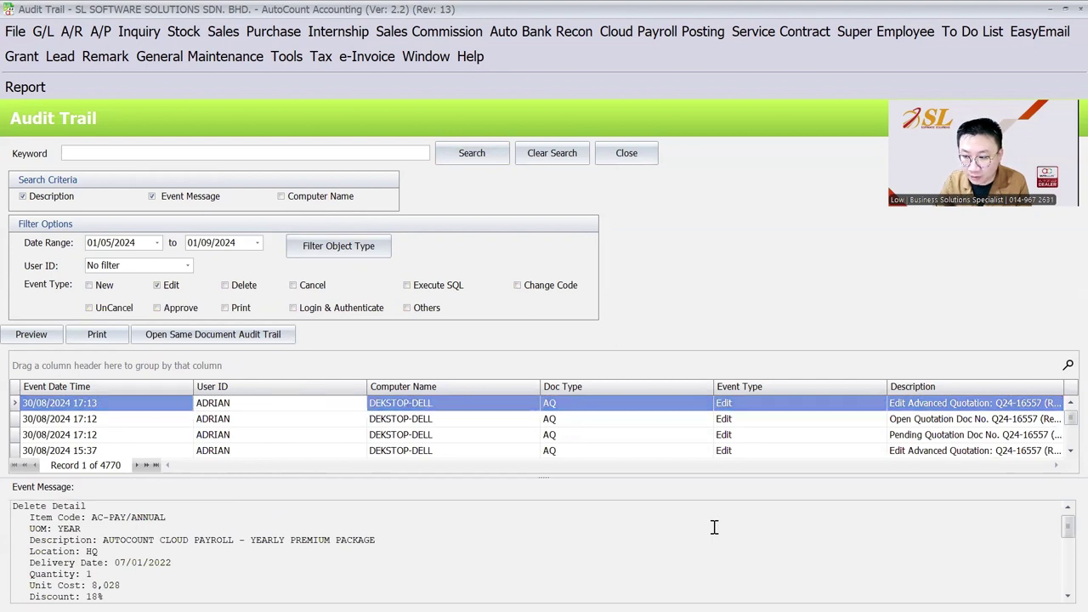
click(977, 406)
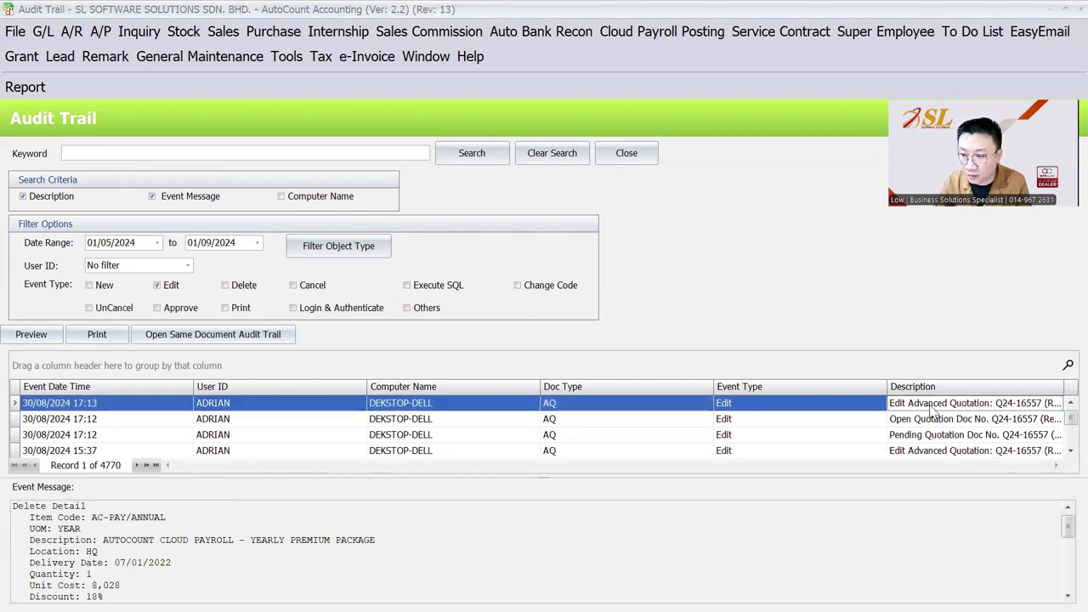
click(120, 529)
scroll(121, 536, down, 4)
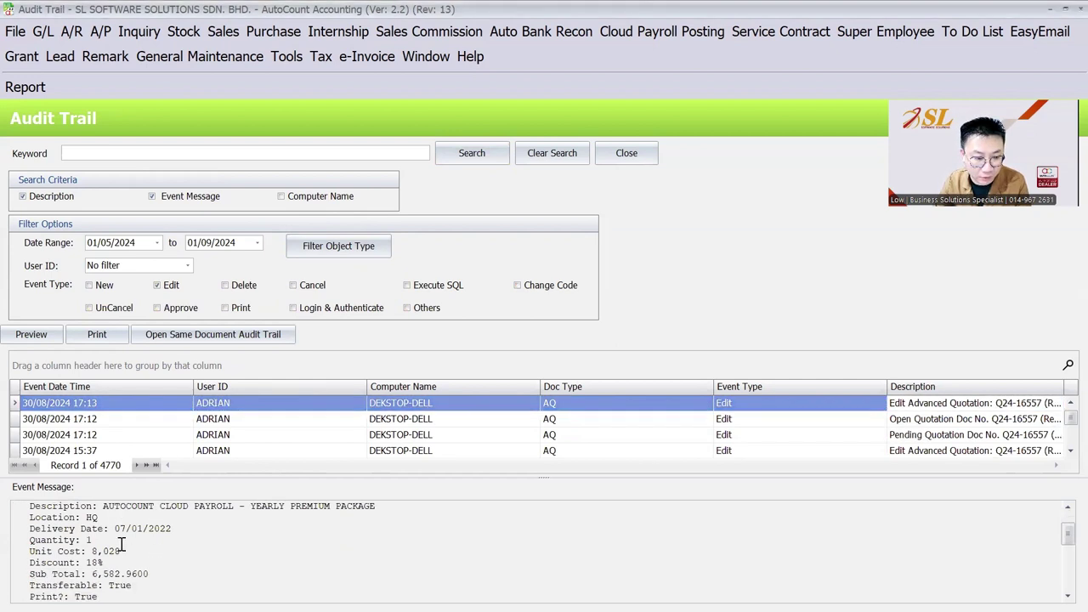
Examine the item details recorded in the event message of the Advanced Quotation edit from 30/08/2024 17:13
scroll(121, 544, down, 1)
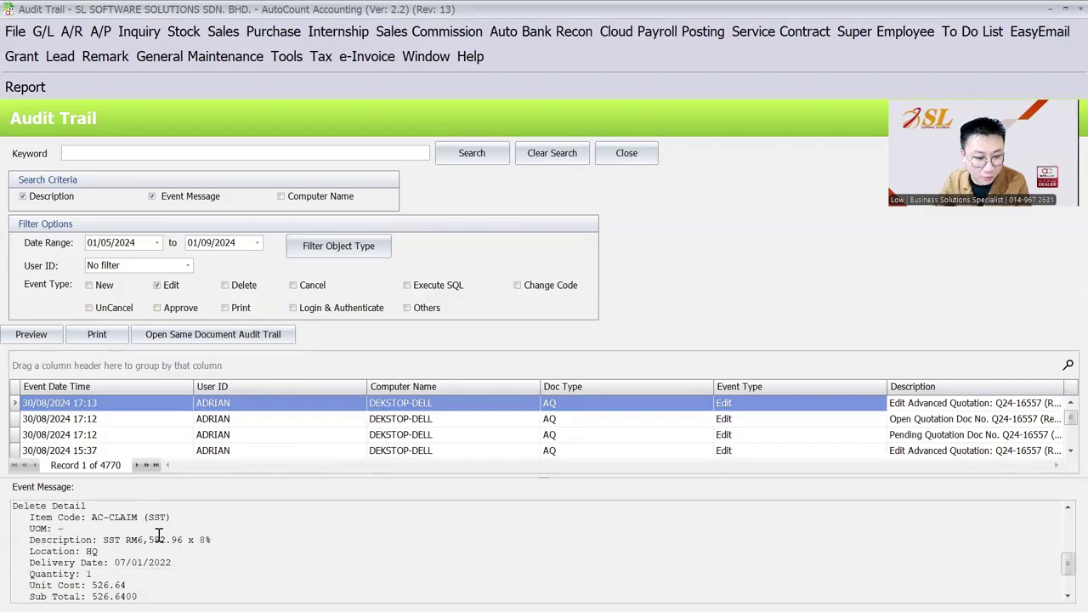
scroll(158, 535, down, 1)
scroll(127, 544, up, 3)
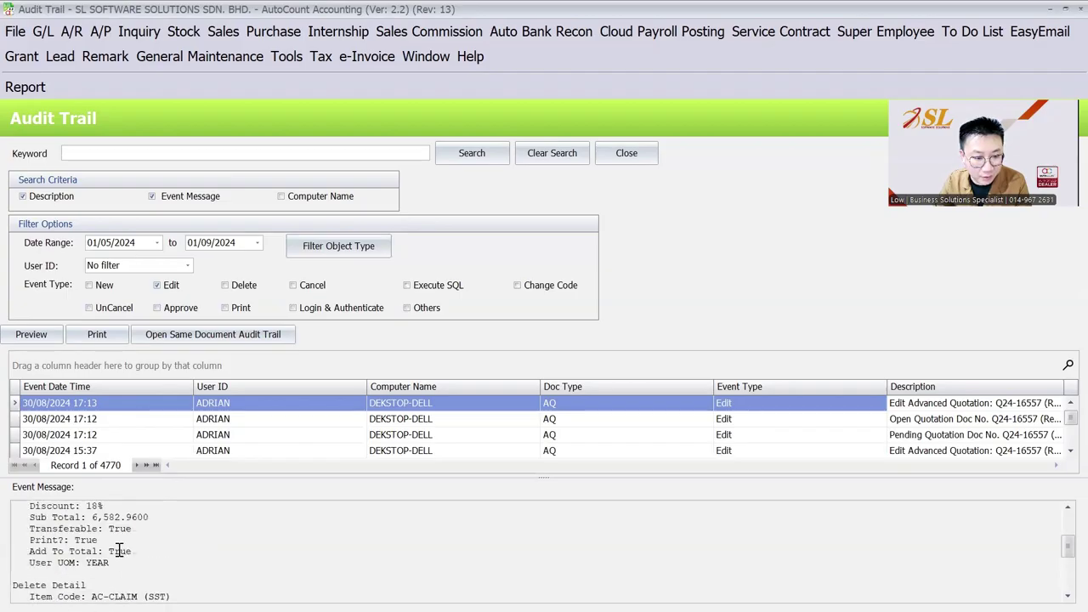
scroll(120, 551, up, 2)
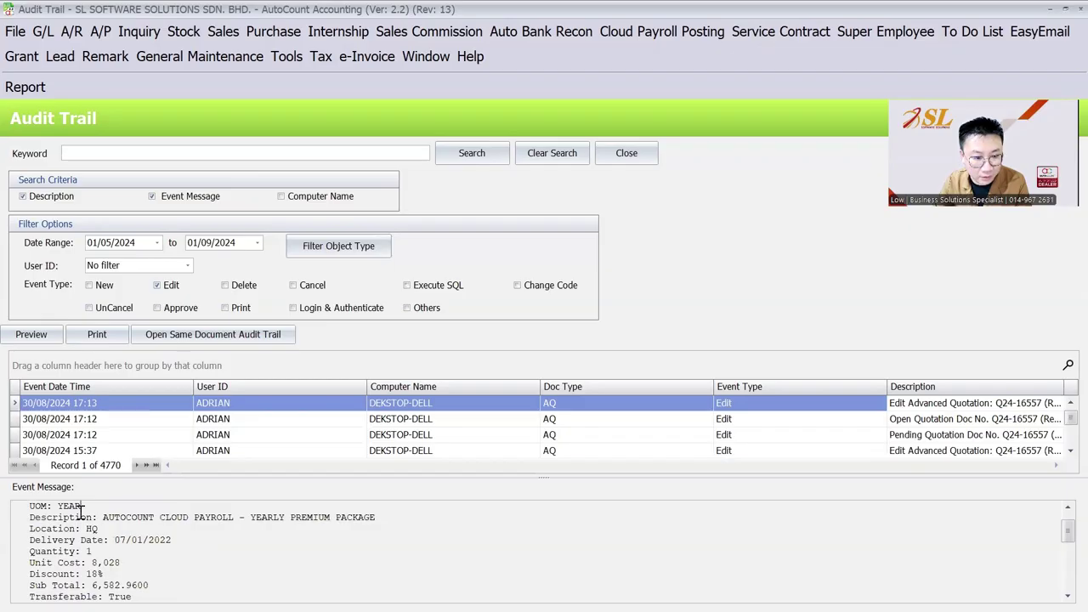
scroll(80, 507, up, 1)
drag(24, 508, 75, 507)
scroll(85, 536, down, 4)
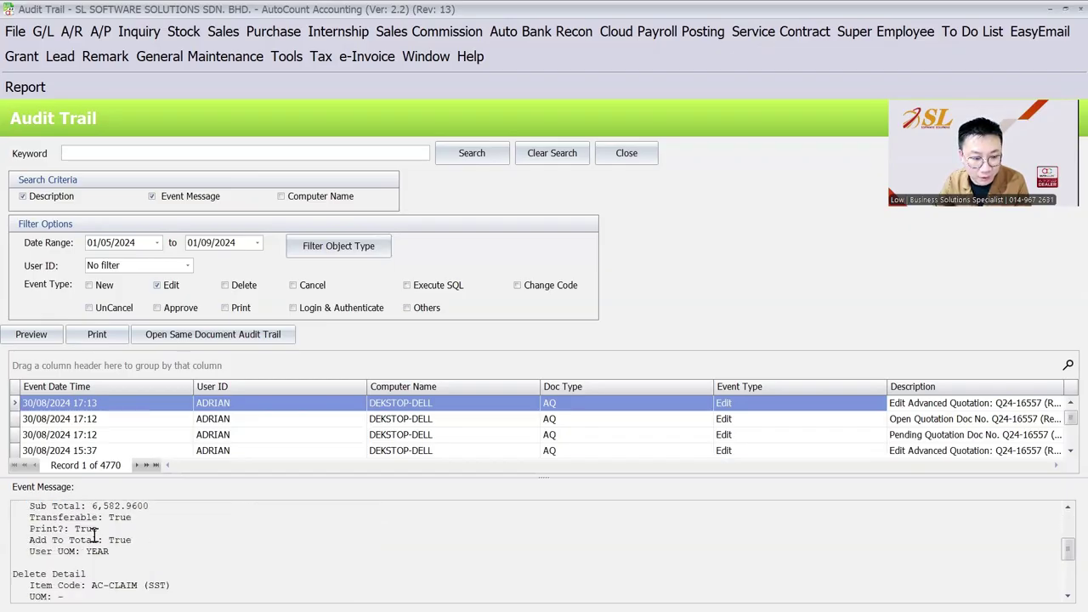
scroll(21, 557, up, 1)
scroll(31, 544, down, 1)
drag(30, 545, 137, 551)
Select the edit of Purchase Invoice PI2408-047 and read the supplier invoice number change in its event message
scroll(410, 429, down, 7)
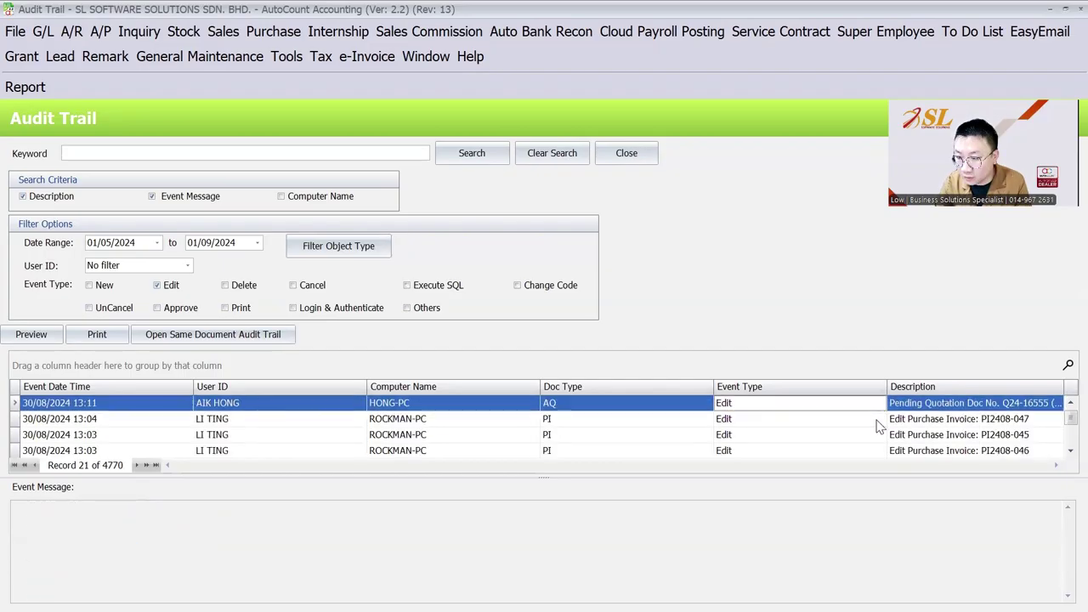
click(867, 419)
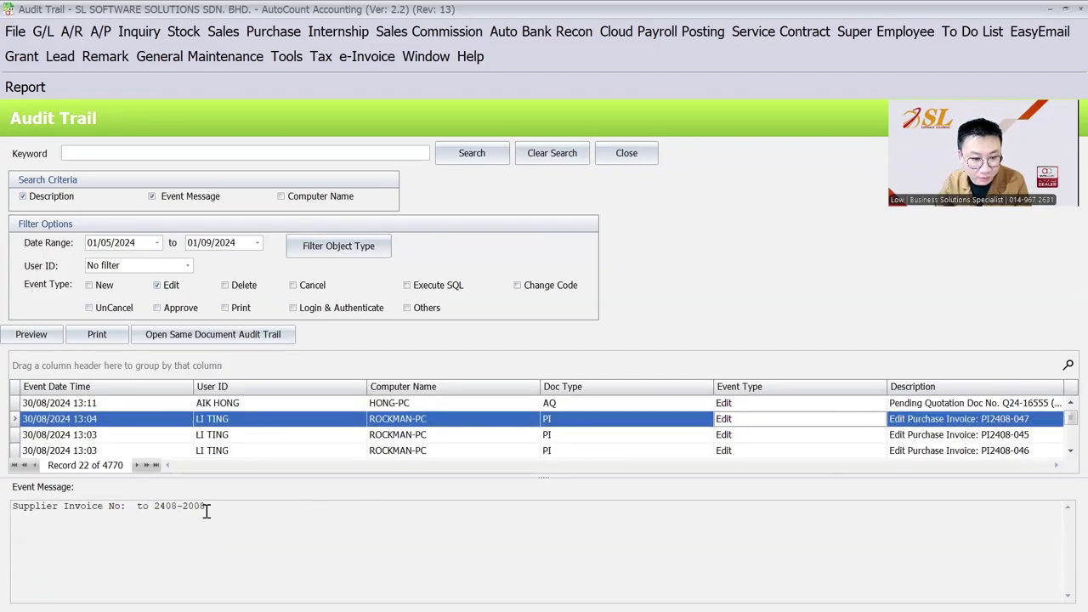
drag(206, 508, 157, 504)
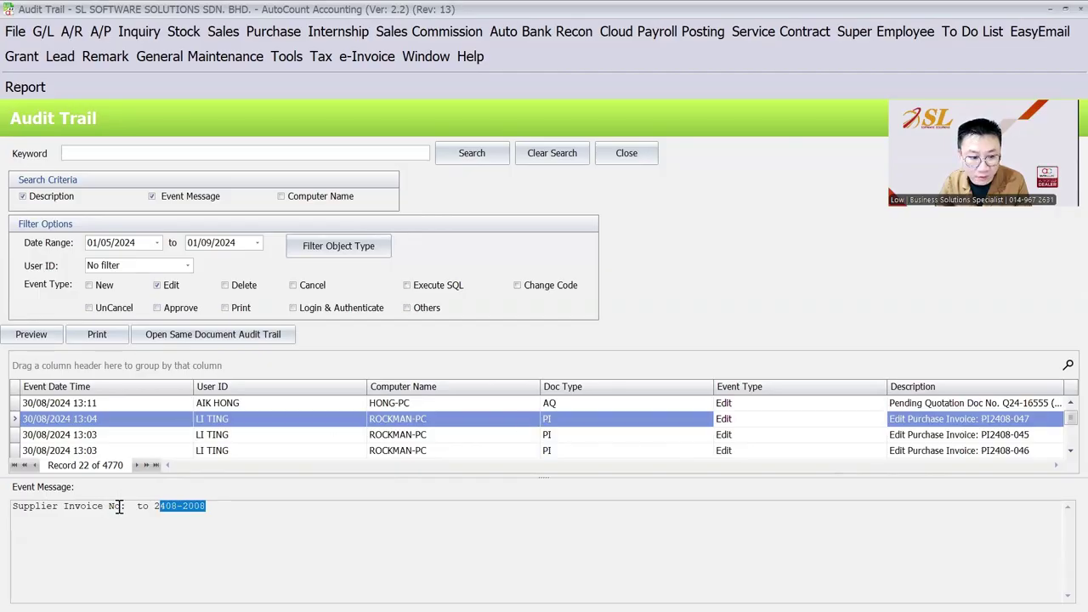
drag(119, 507, 9, 508)
drag(209, 506, 134, 508)
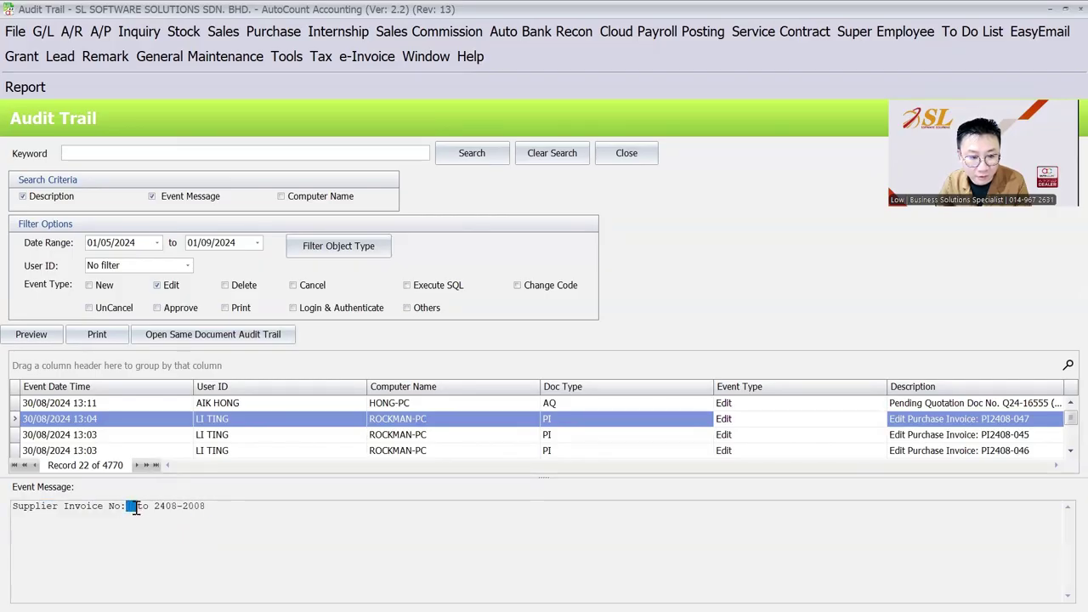
drag(210, 506, 155, 505)
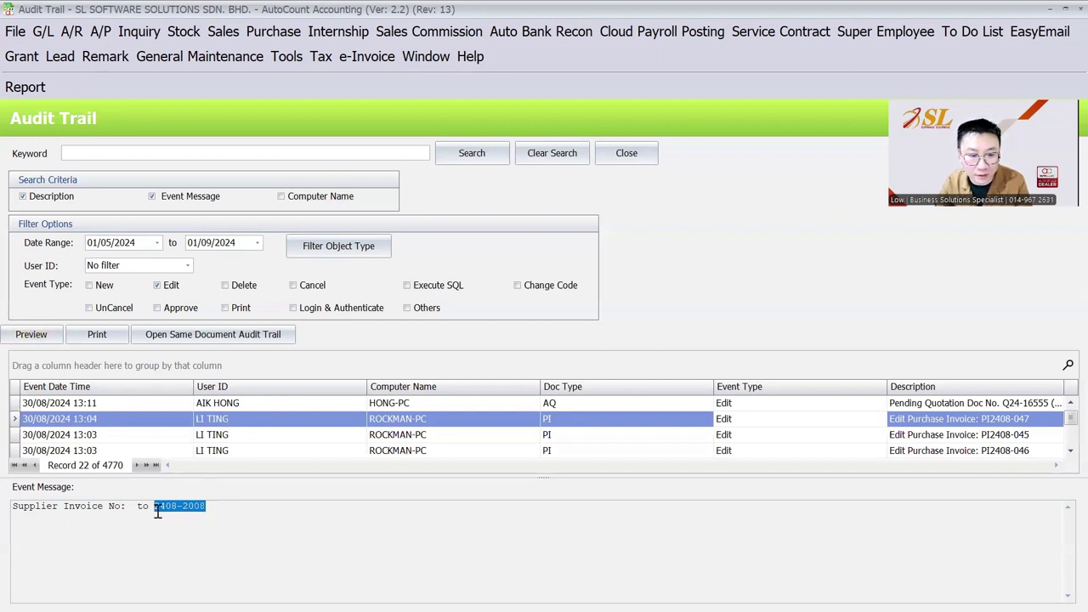
Preview the audit trail report, look through its listed edits, and close the preview
click(39, 338)
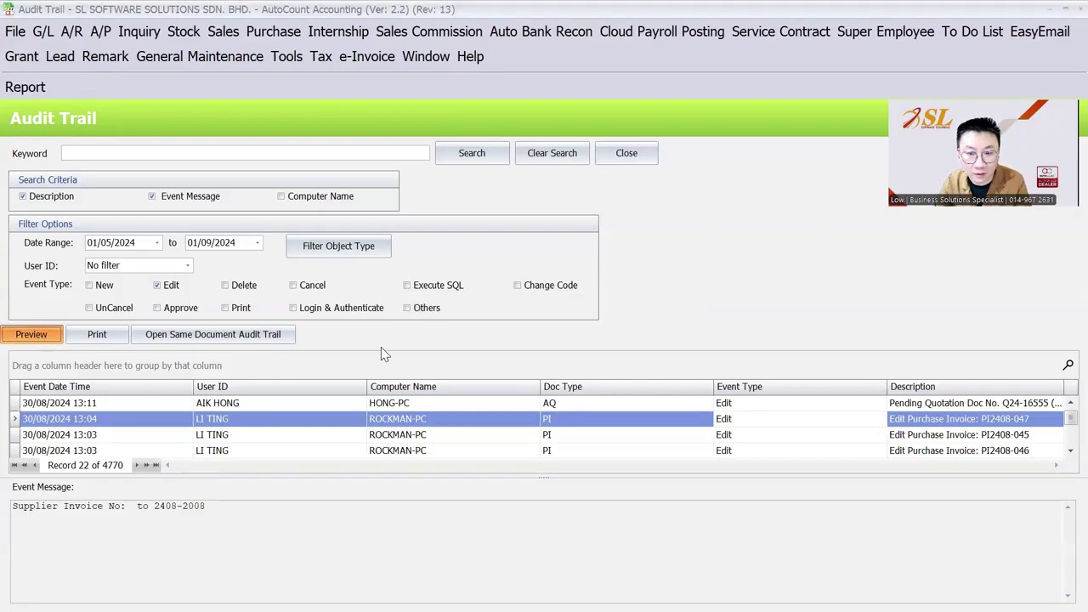
scroll(383, 351, down, 20)
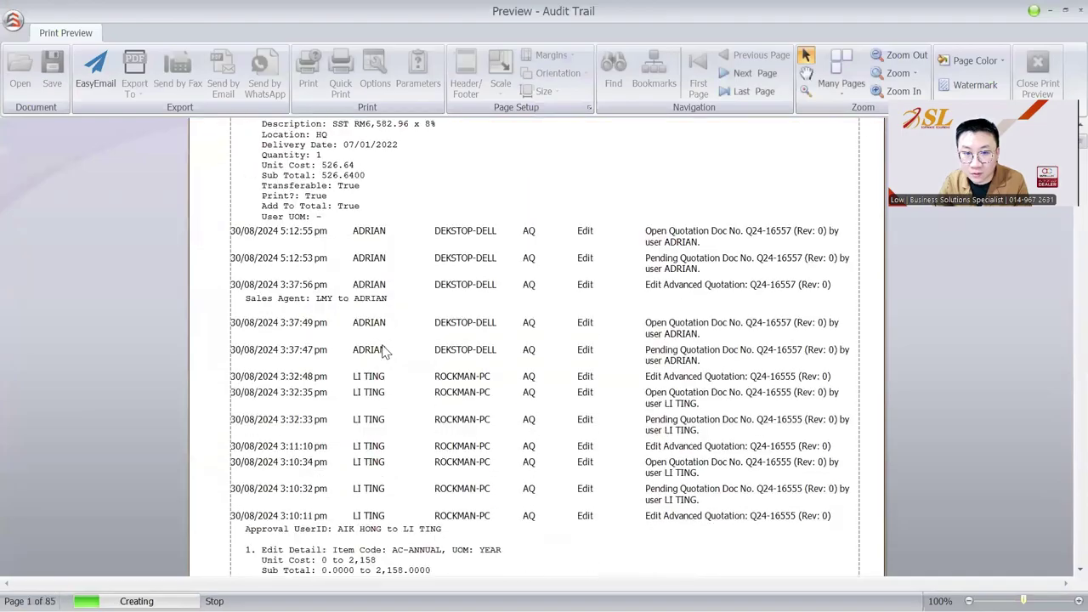
scroll(382, 352, down, 3)
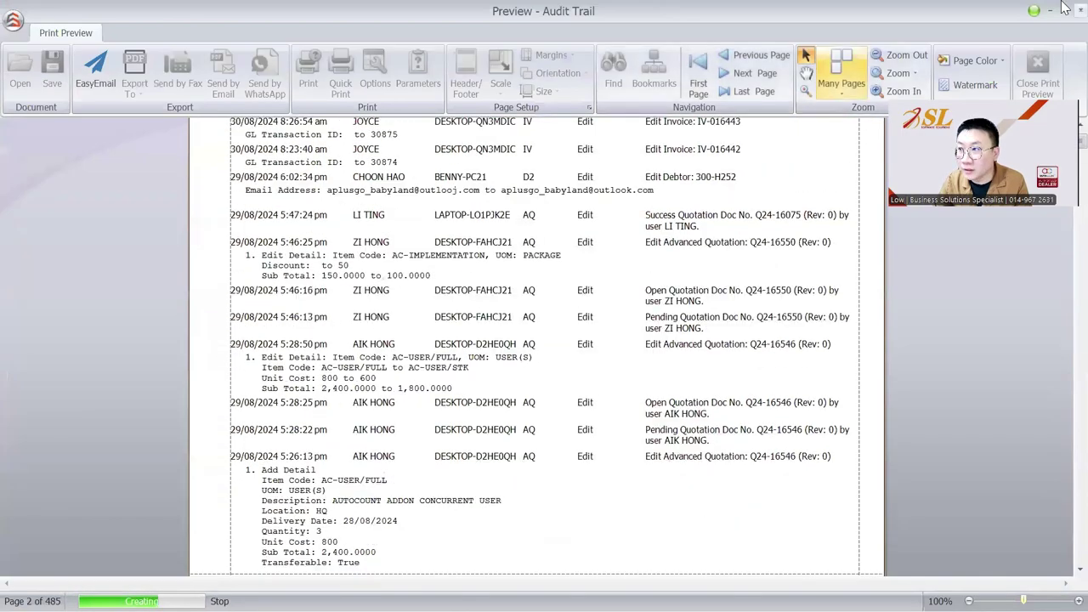
click(1077, 10)
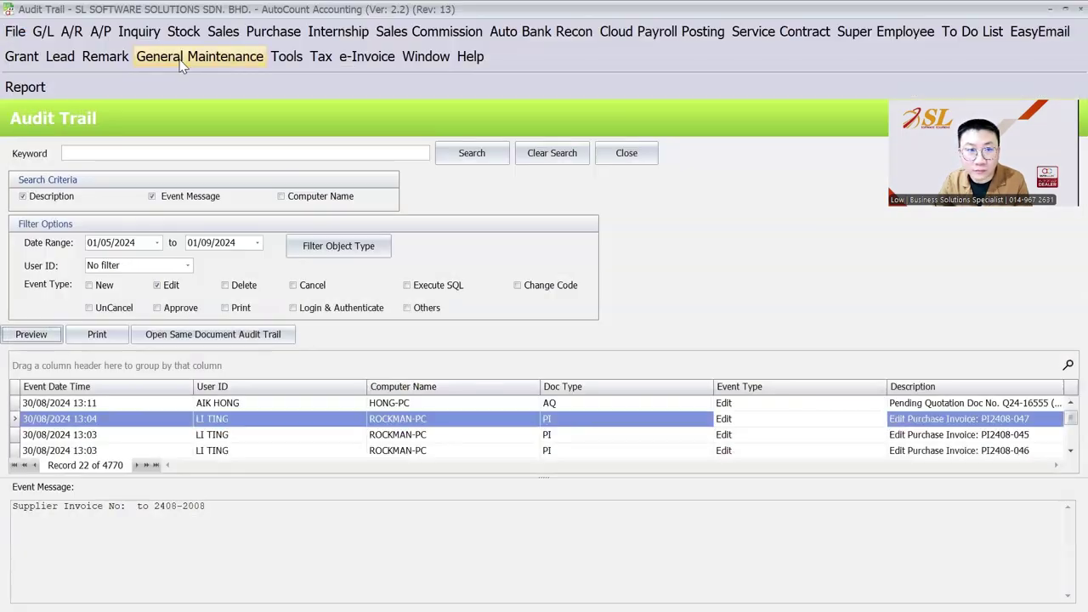
Open the Activity Stream, look through its entries, and check the detail of a selected A/R Payment activity
click(181, 67)
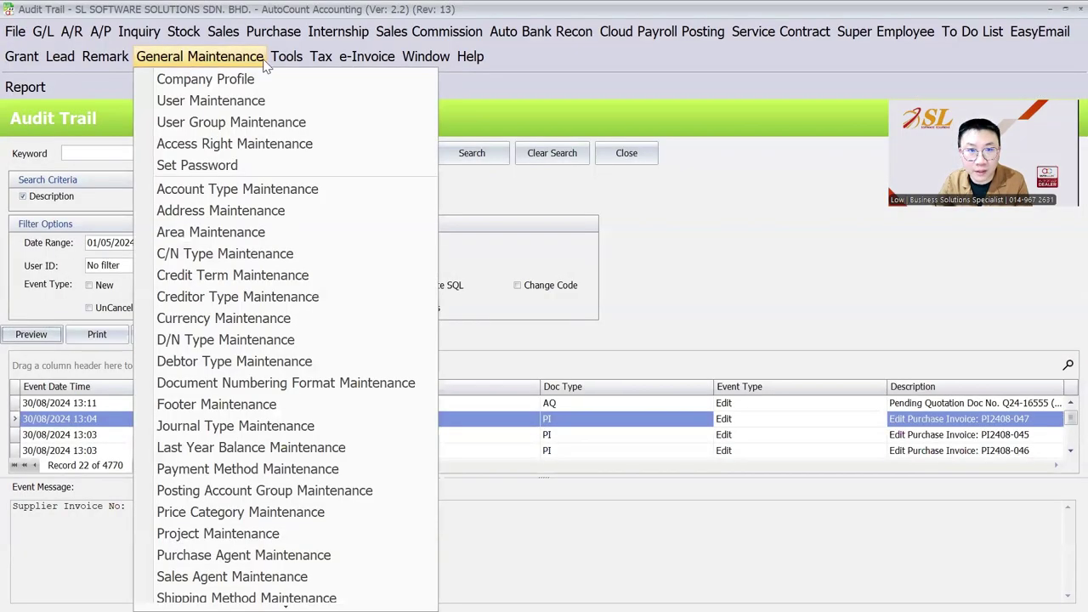
click(378, 332)
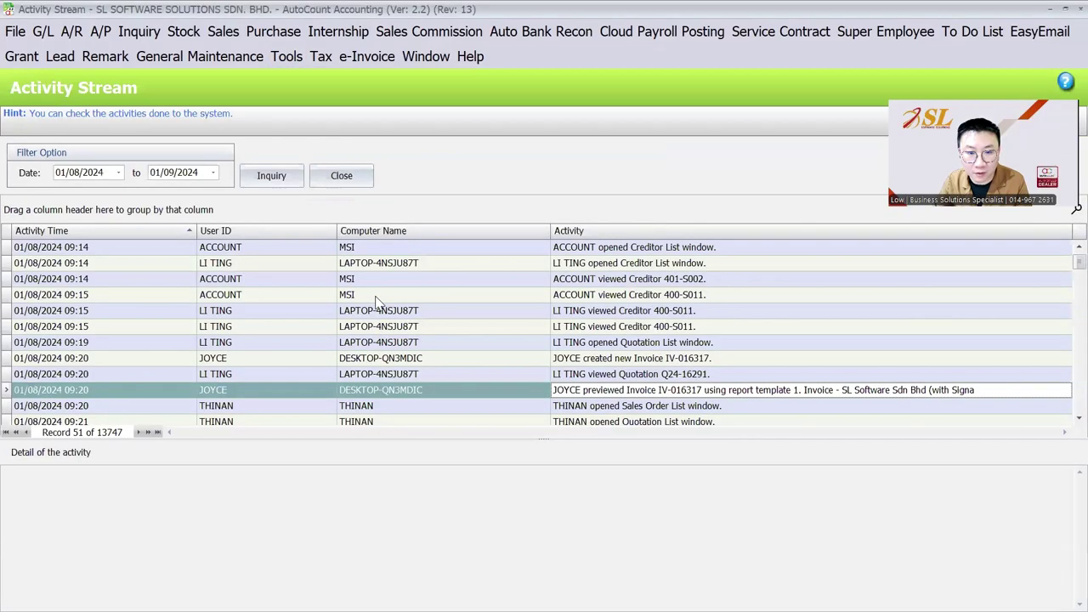
scroll(379, 299, down, 7)
scroll(378, 300, down, 3)
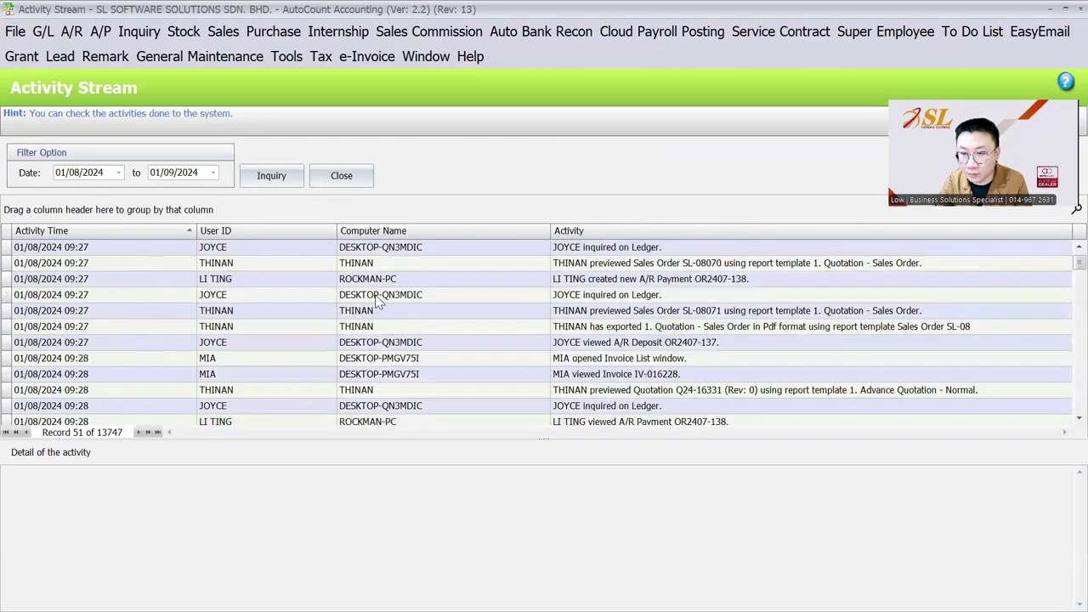
click(400, 311)
scroll(412, 332, down, 3)
click(423, 344)
scroll(423, 344, down, 1)
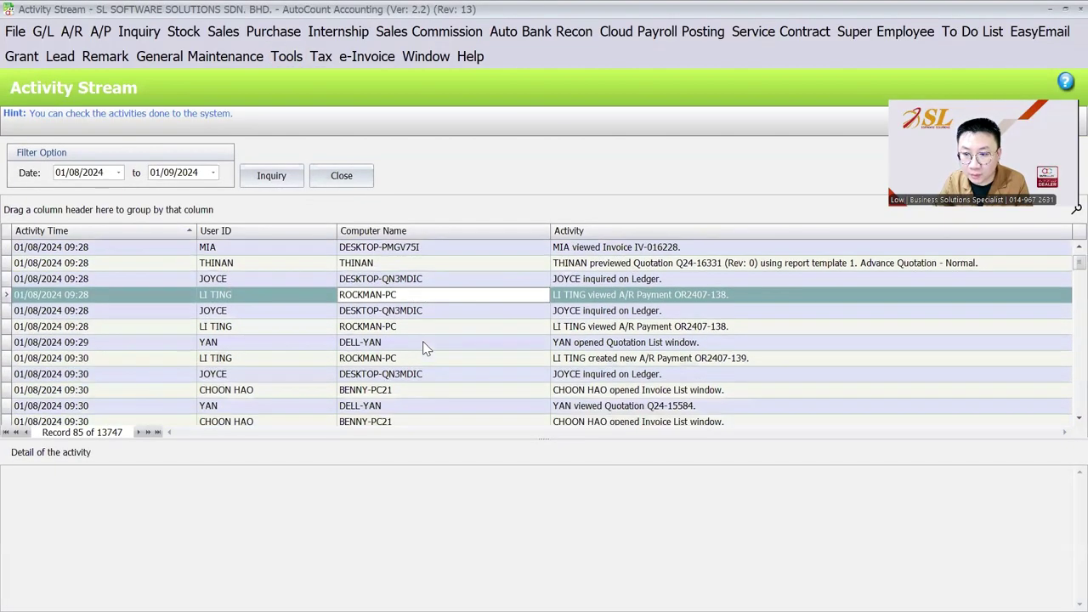
click(208, 484)
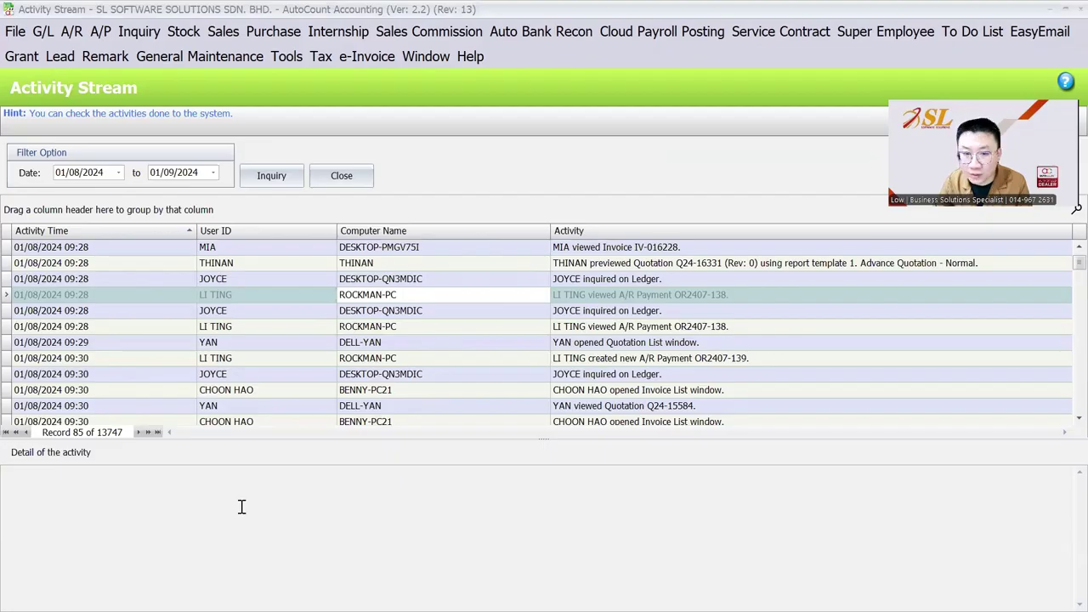
Browse the Activity Stream entries of 01/08/2024 from 09:30 onwards, selecting individual activities
click(301, 60)
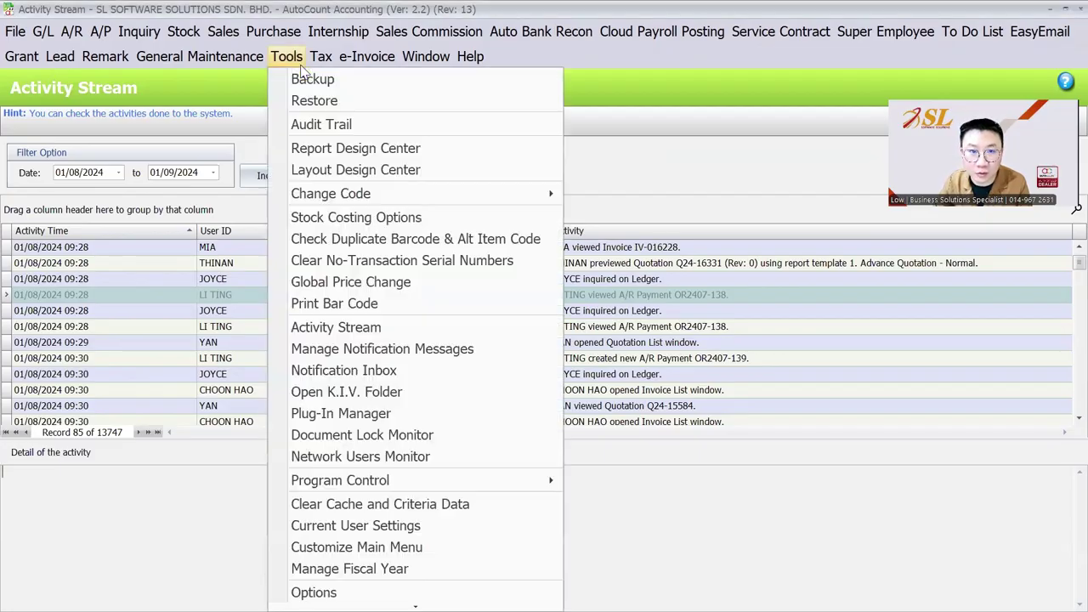
click(126, 95)
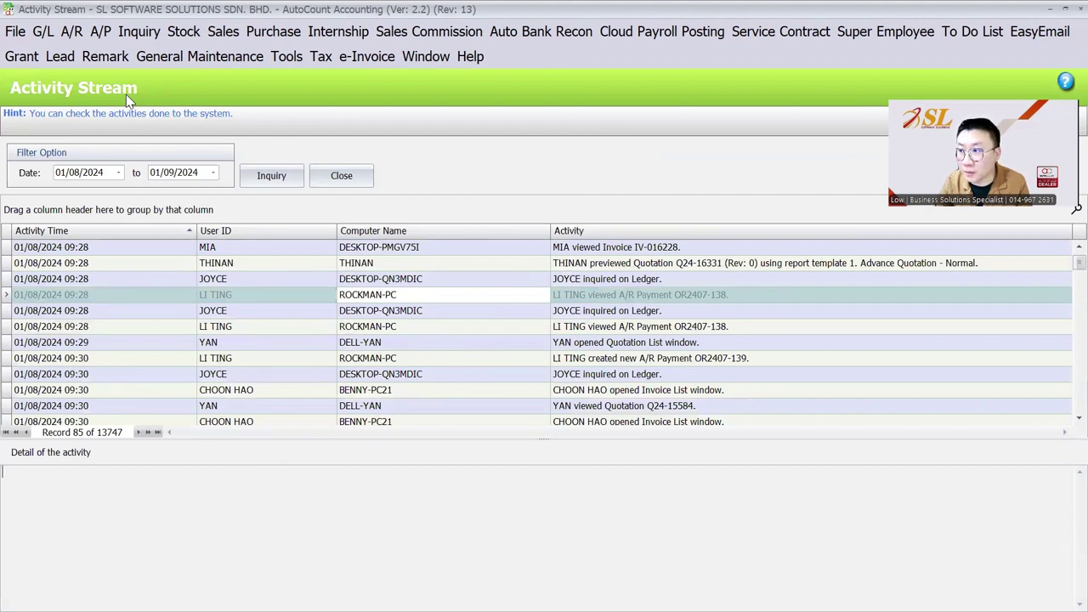
scroll(517, 280, down, 3)
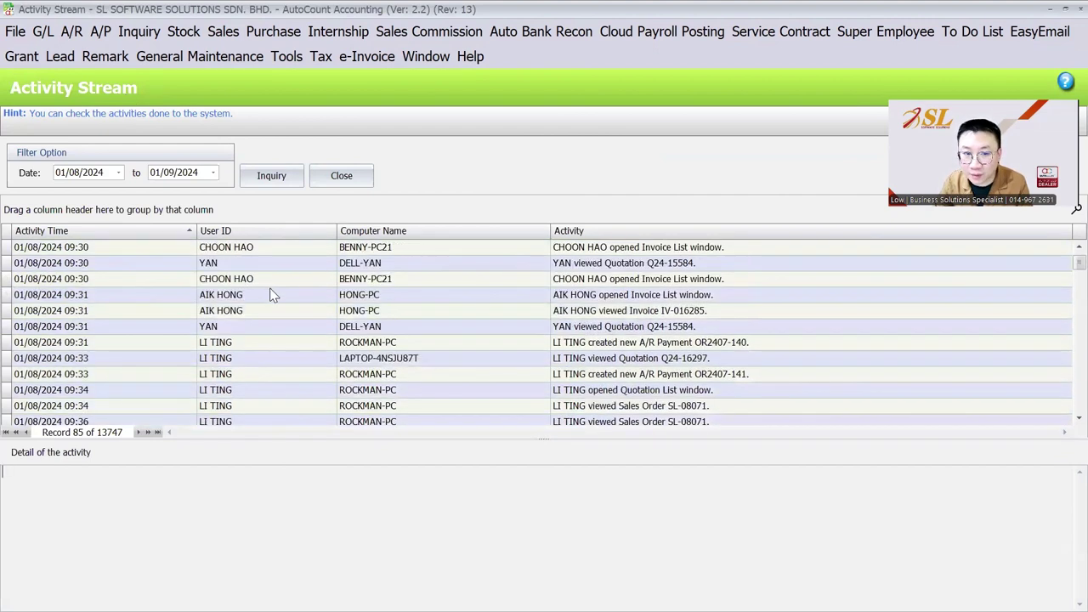
click(270, 286)
scroll(269, 286, down, 2)
click(270, 285)
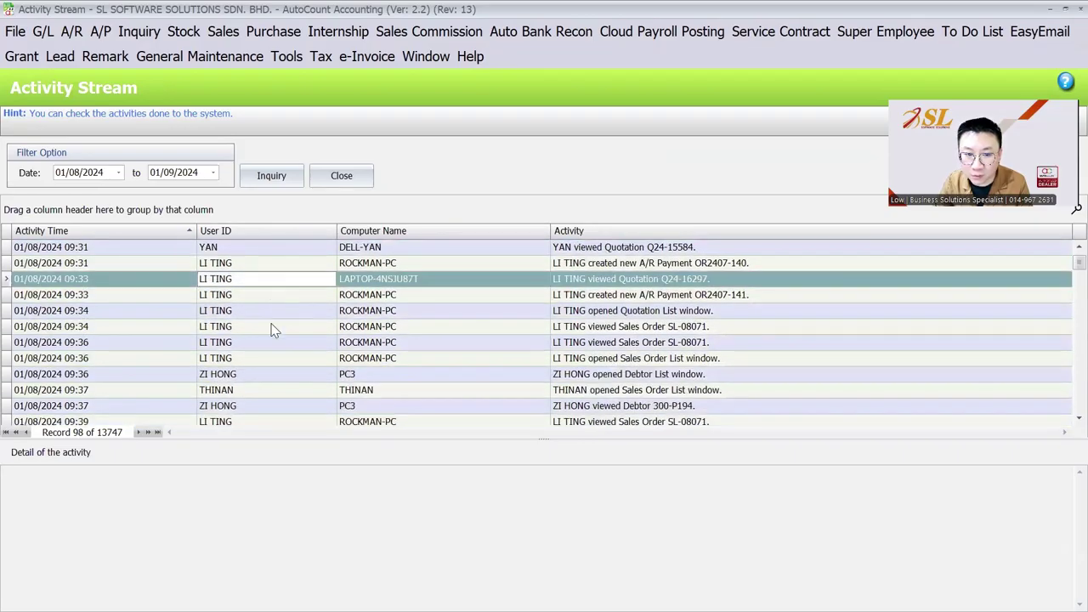
click(272, 330)
click(269, 377)
Open Access Rights Maintenance and search the access rights for "activity"
click(211, 59)
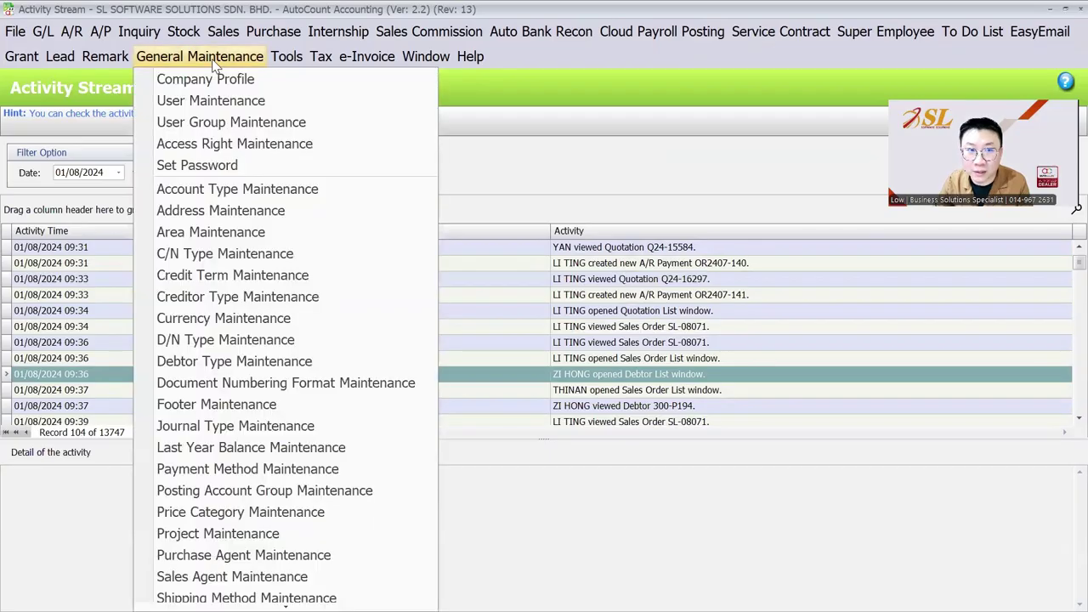
click(314, 71)
click(289, 57)
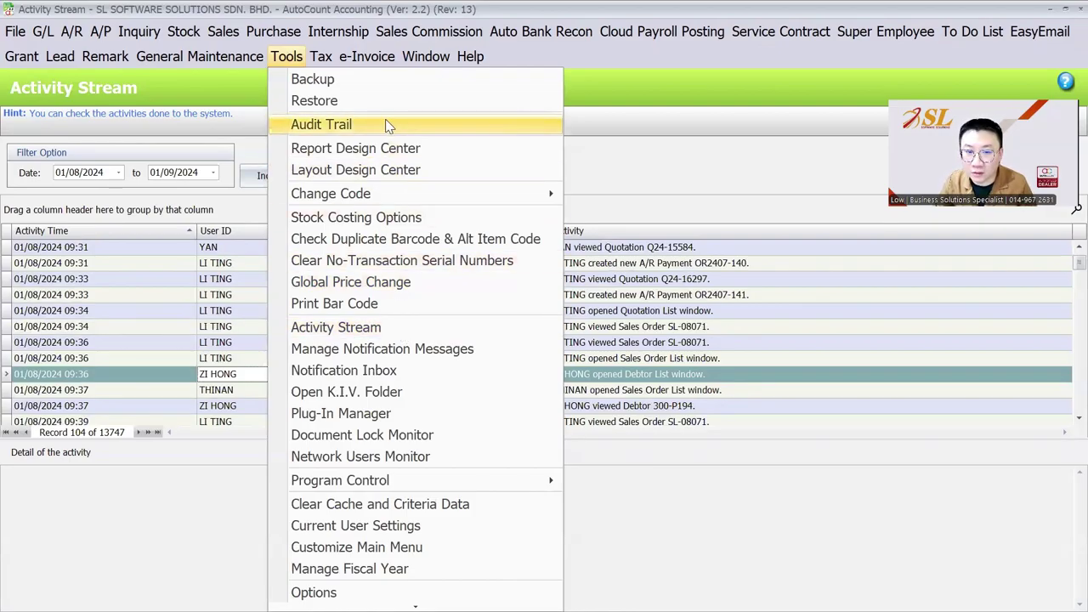
mouse_move(246, 58)
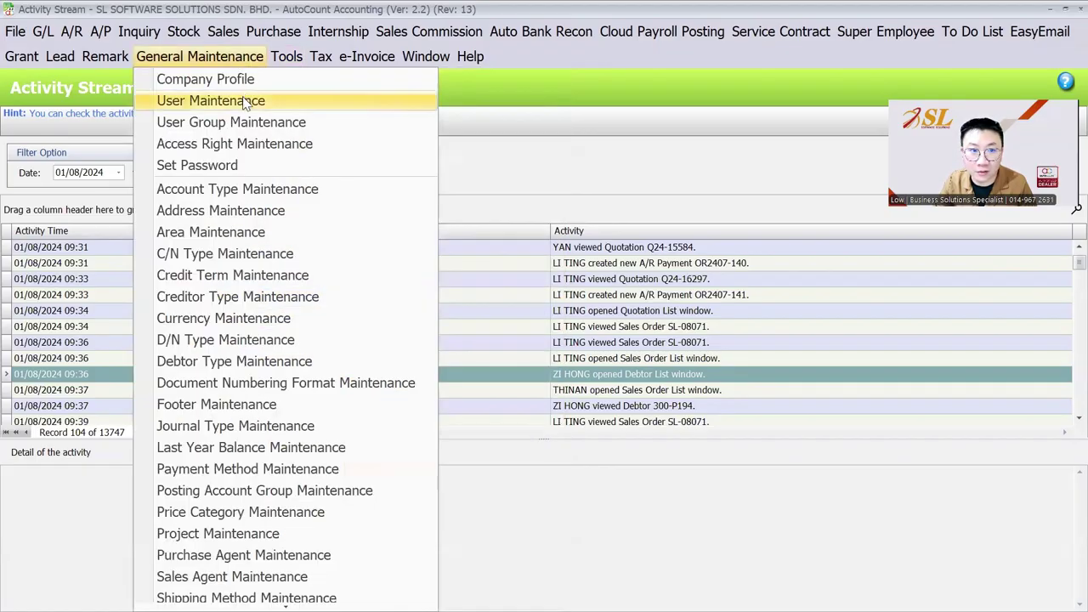
click(249, 147)
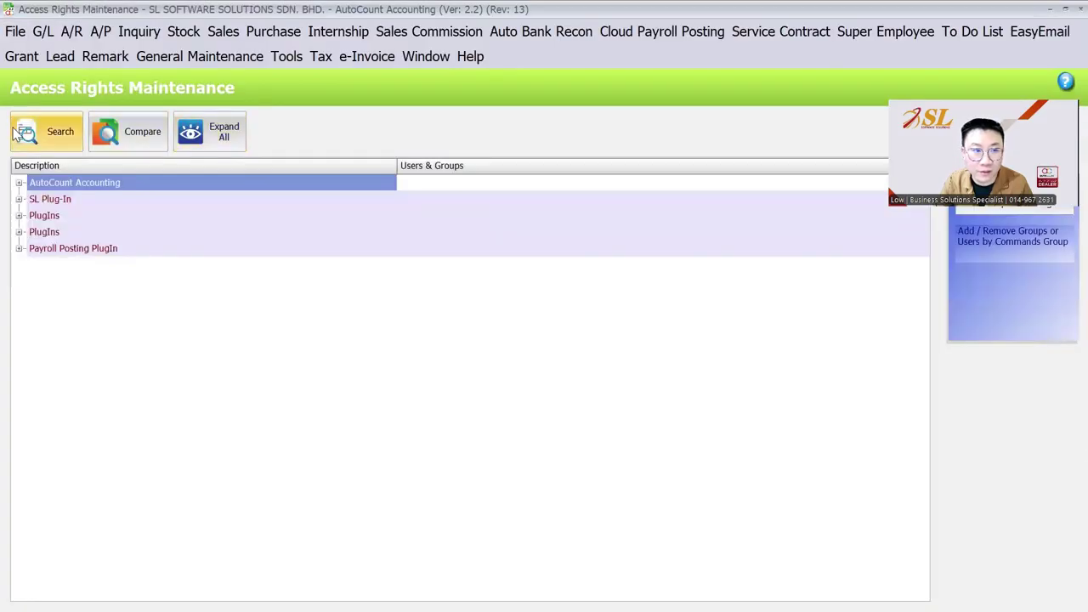
click(47, 131)
text(activity)
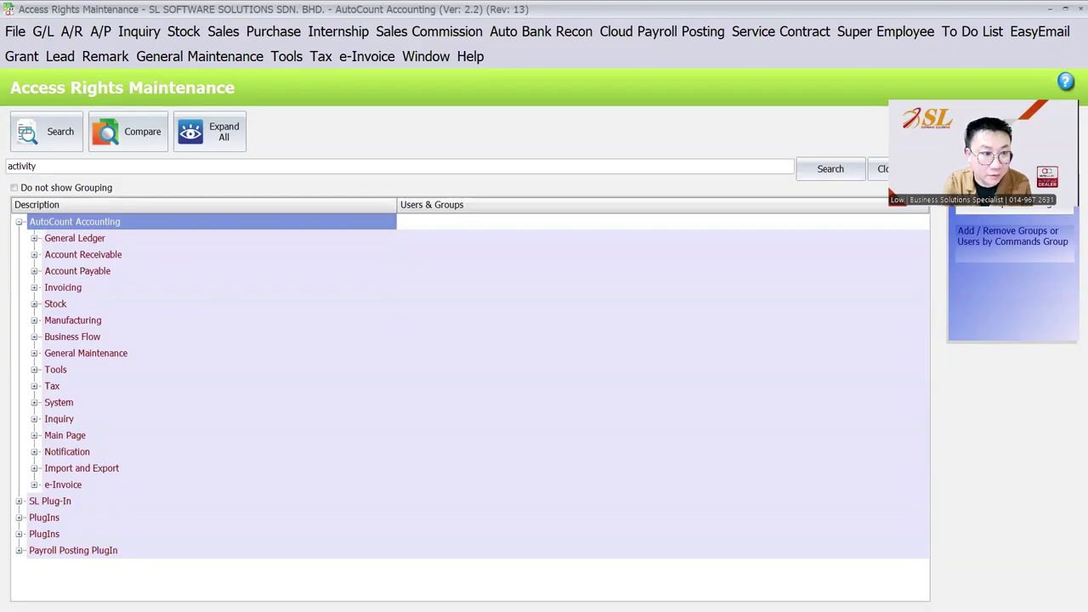
key(Return)
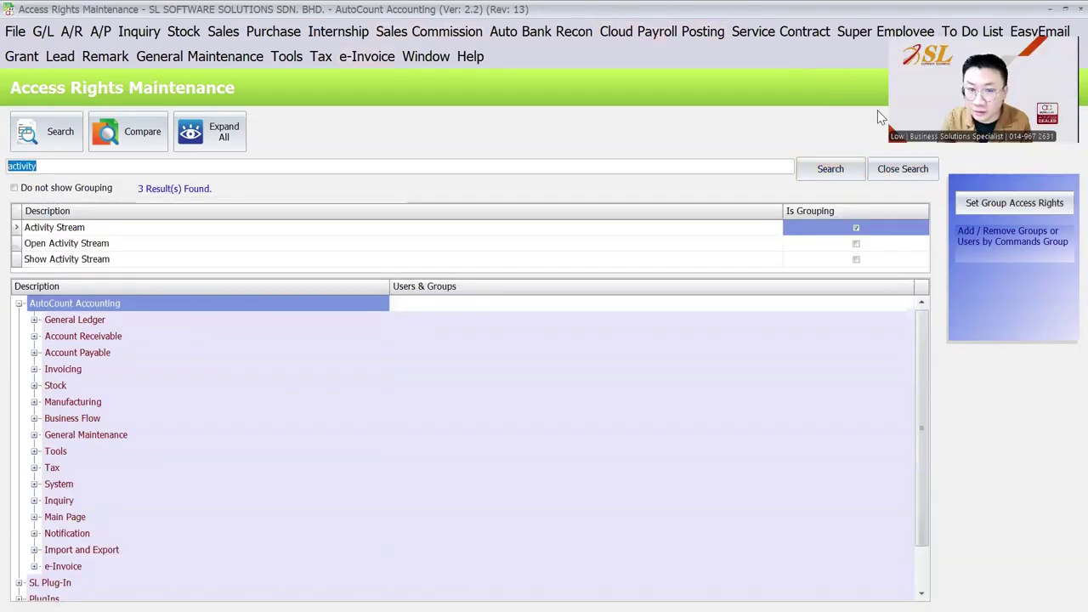
click(42, 166)
double_click(42, 166)
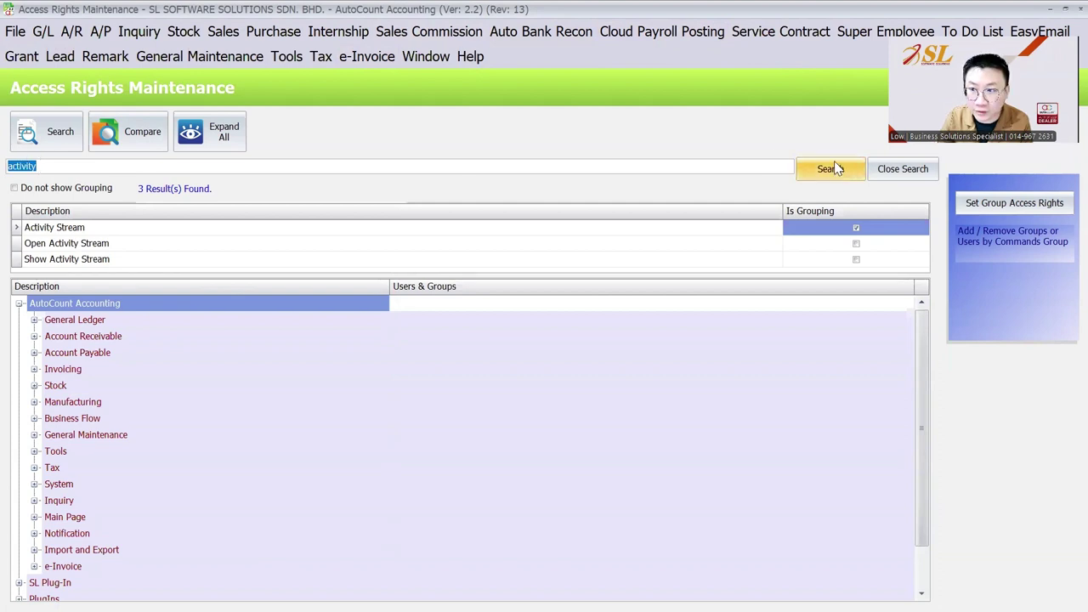
Expand the Activity Stream rights and check which users and groups may show and open it
click(96, 230)
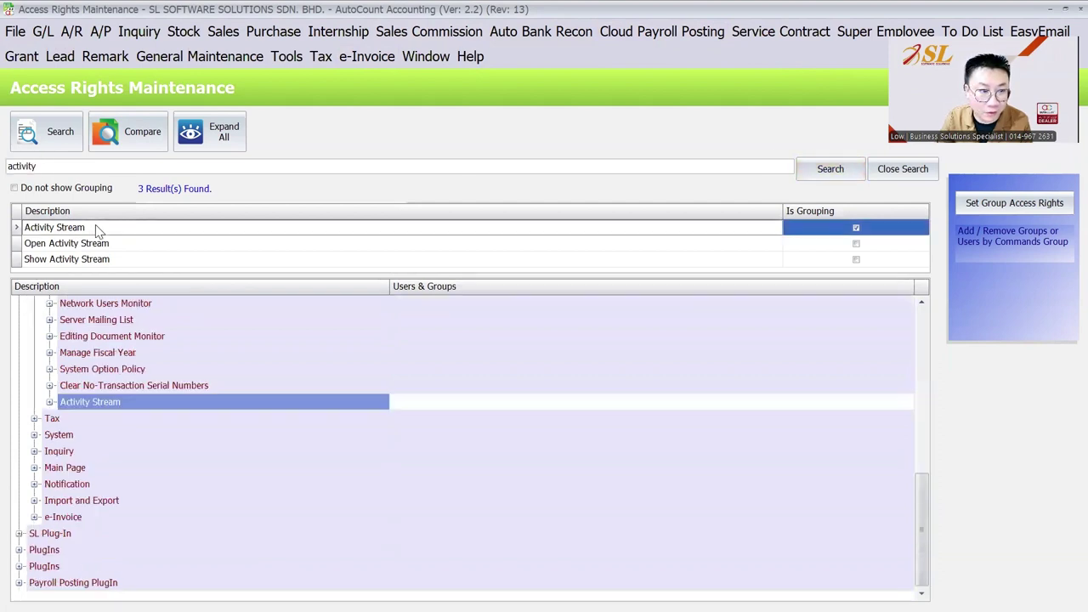
double_click(81, 403)
click(132, 422)
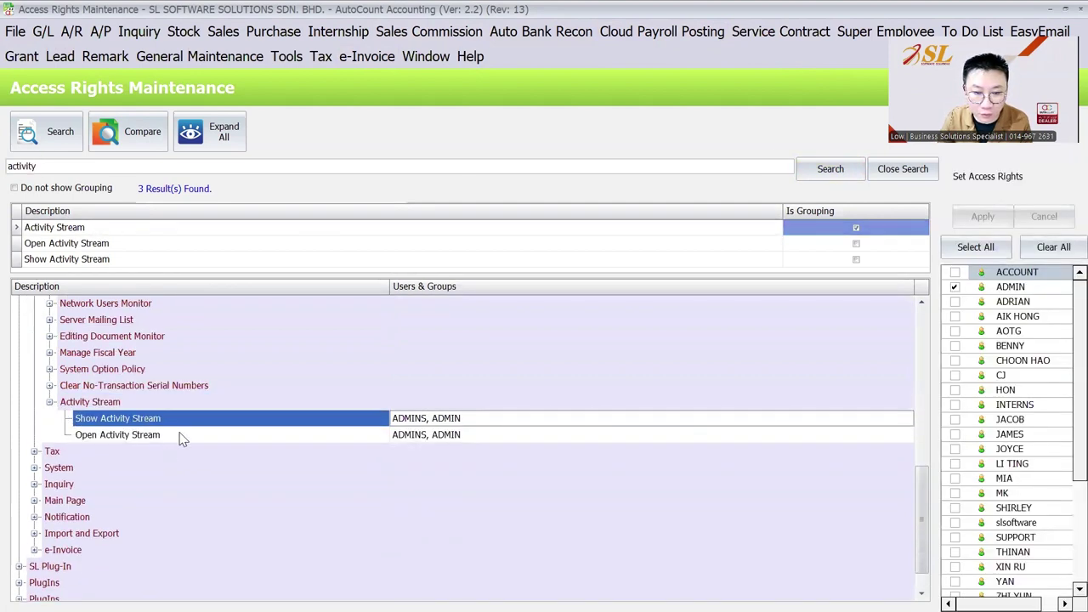
click(332, 435)
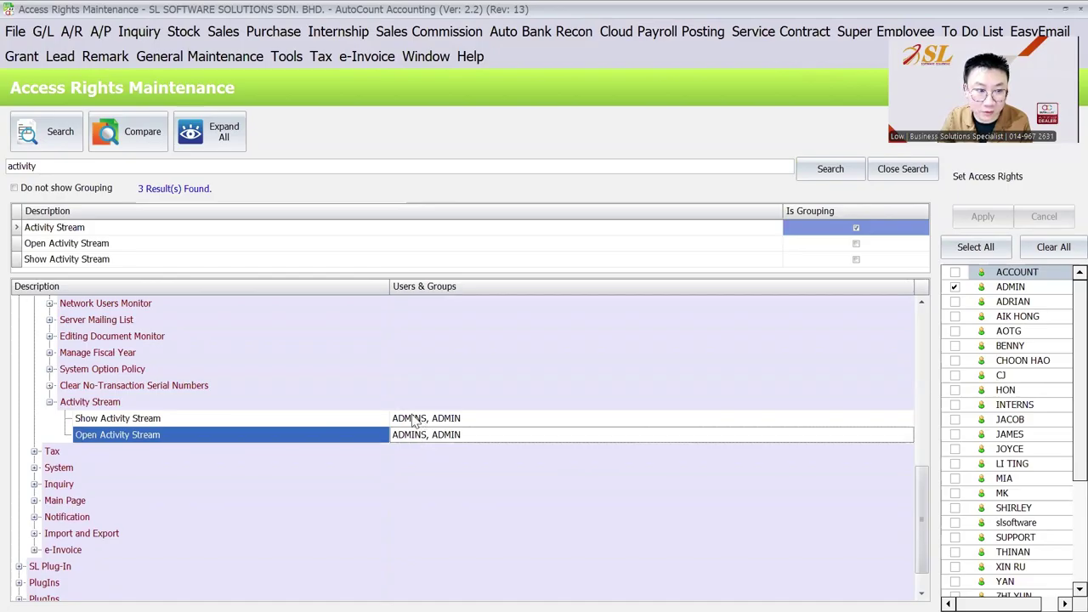
Search the access rights for "audit" and review who may preview and print the Audit Trail Listing Report
double_click(12, 165)
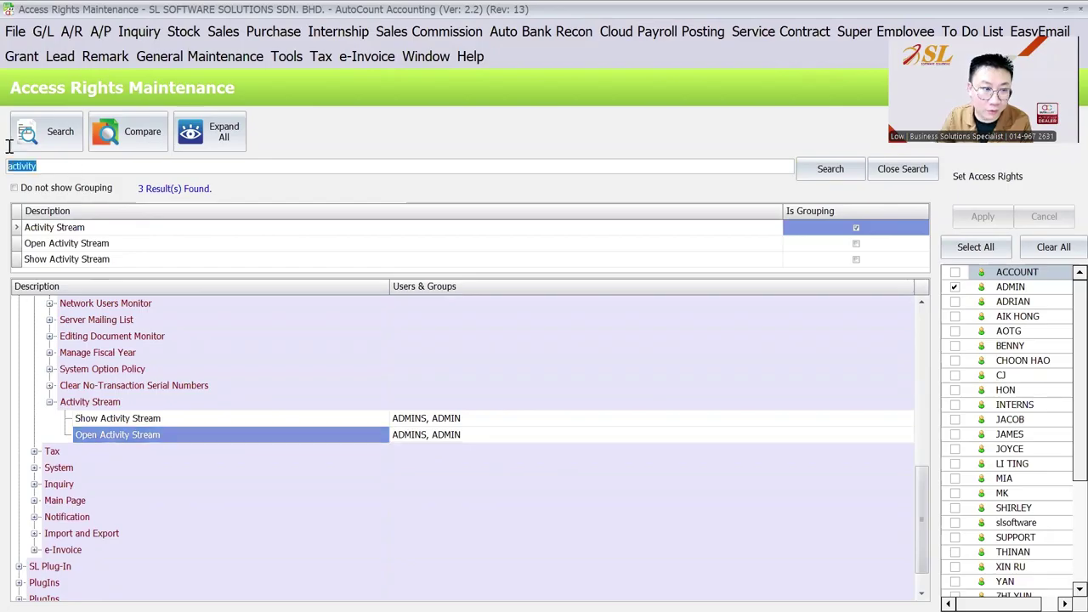
text(audit)
key(Return)
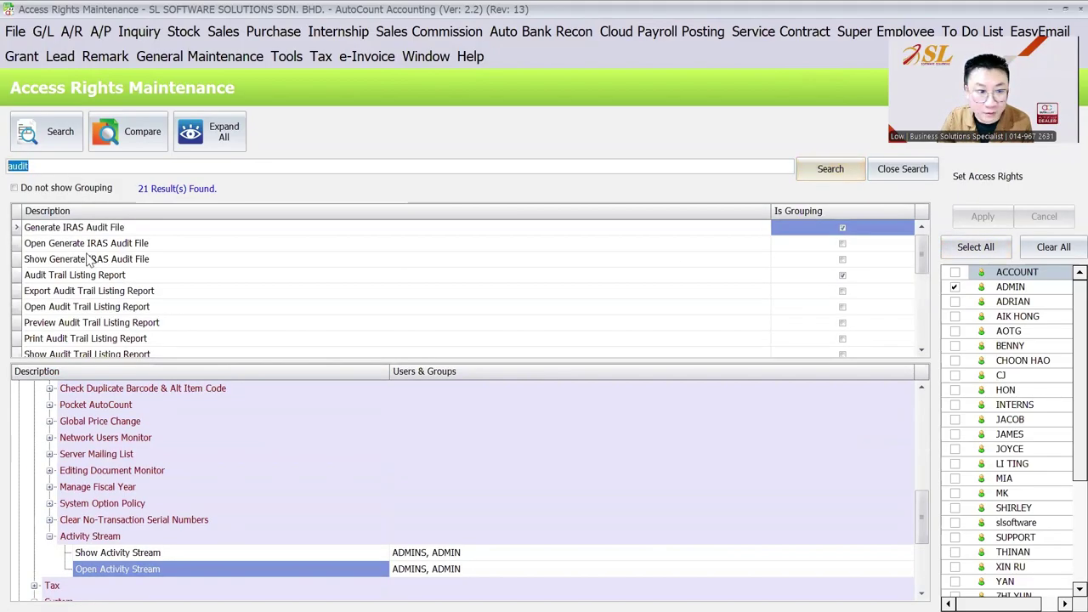
scroll(198, 255, down, 1)
click(198, 253)
click(50, 388)
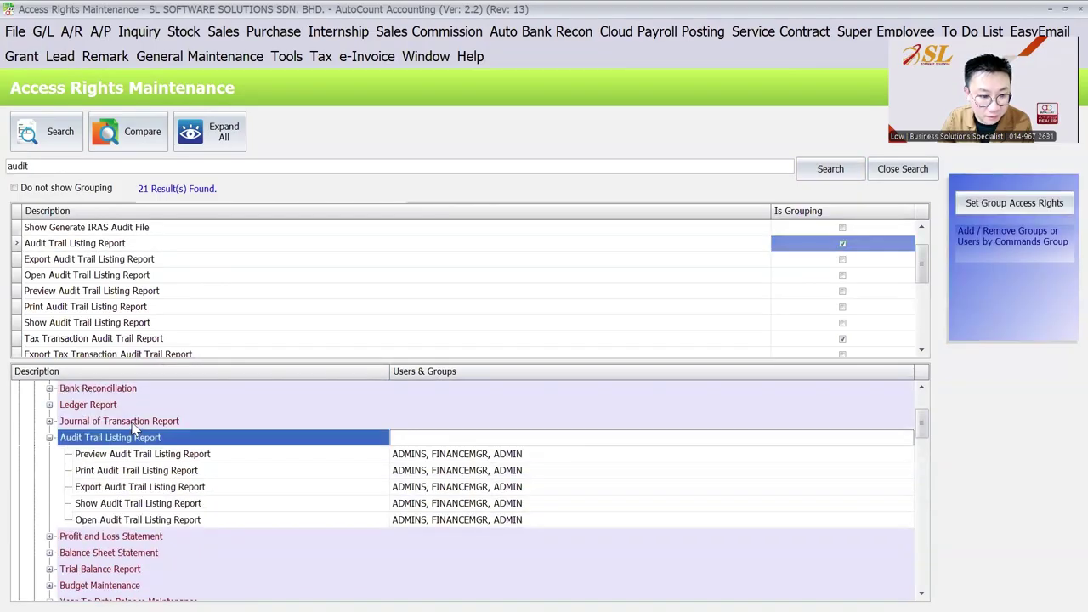
click(169, 455)
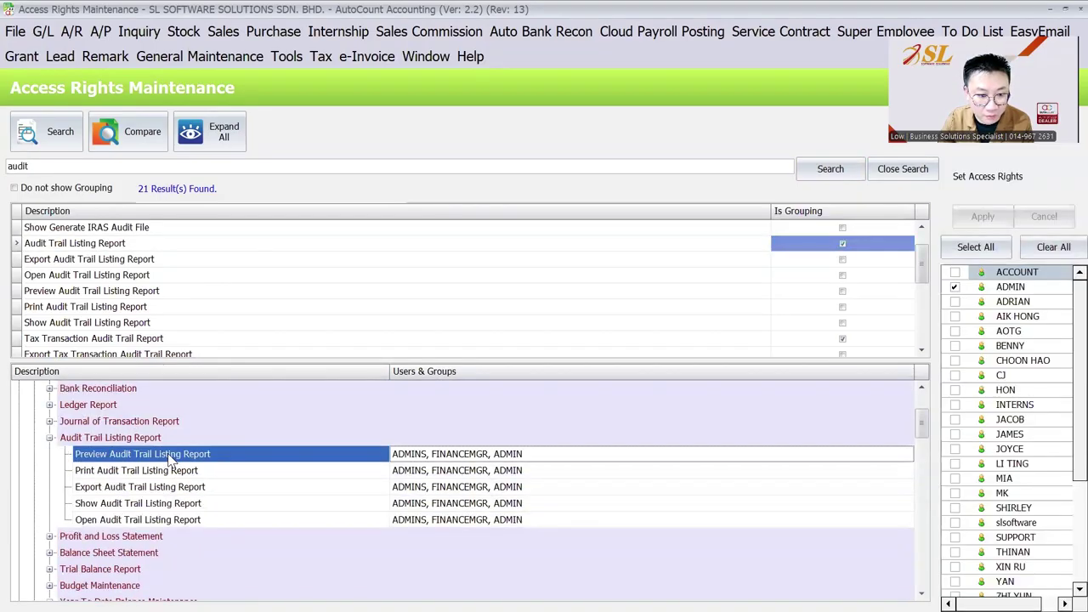
click(181, 472)
scroll(182, 481, down, 5)
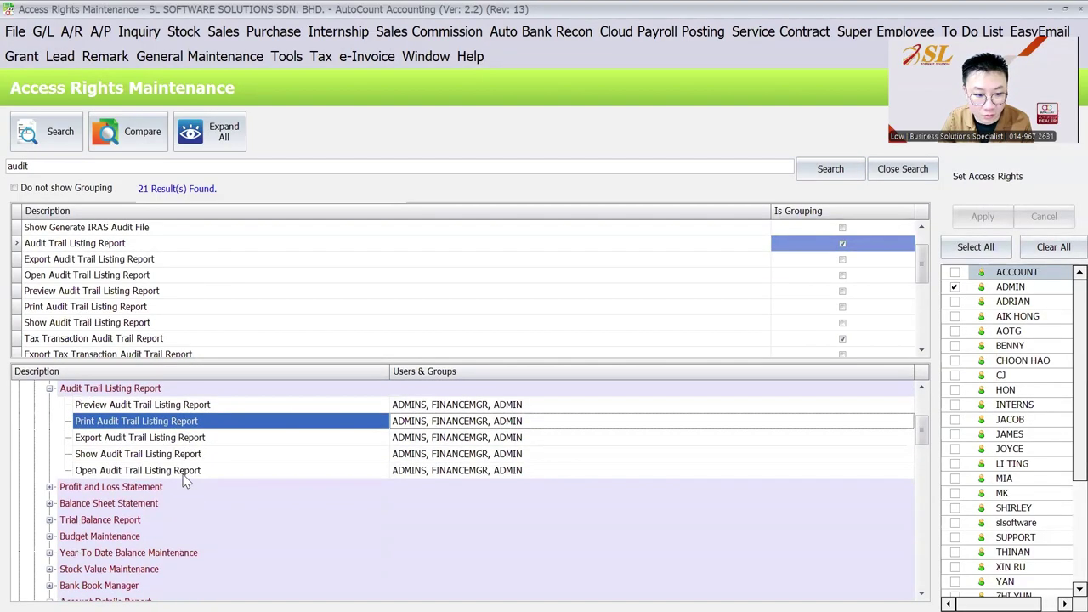
Expand the Audit Trail rights and check who holds the Show, Open, Preview, Print and Export permissions
scroll(145, 268, down, 3)
scroll(145, 268, down, 1)
click(53, 307)
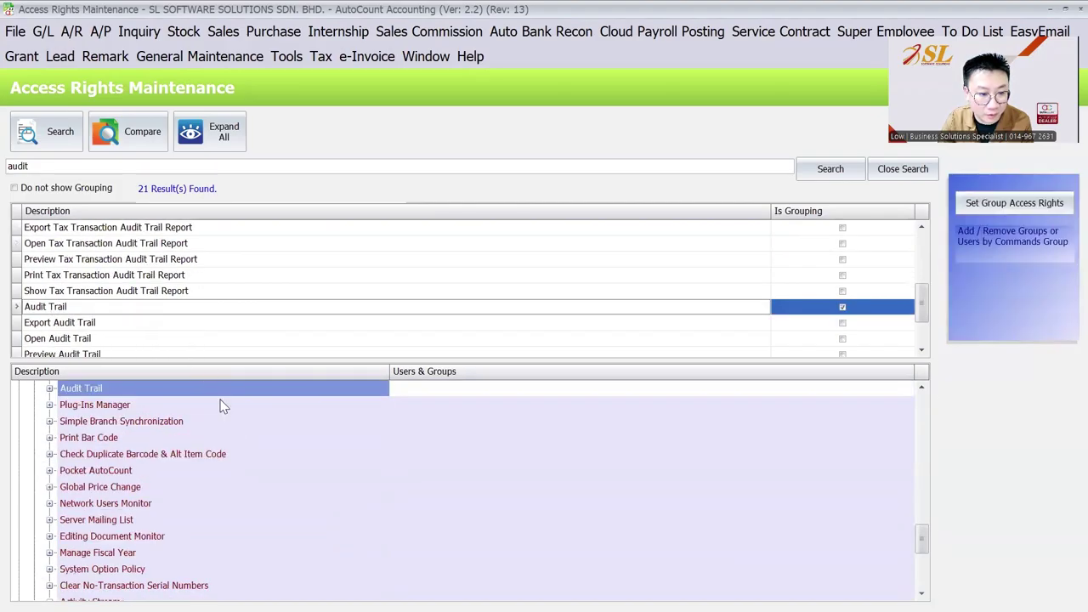
click(49, 388)
click(146, 407)
click(155, 422)
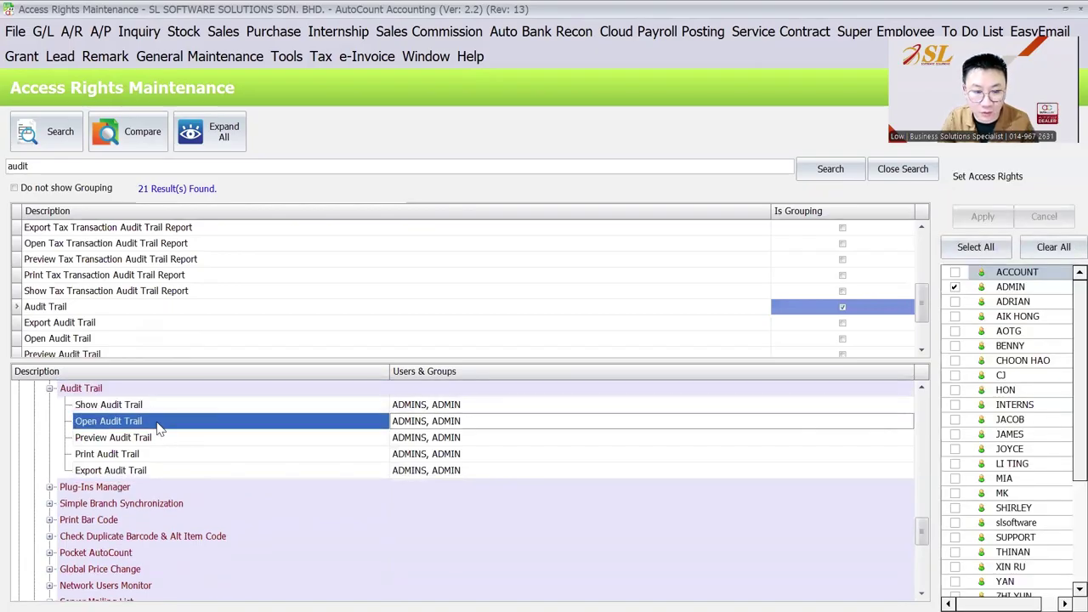
click(158, 438)
click(157, 458)
click(156, 472)
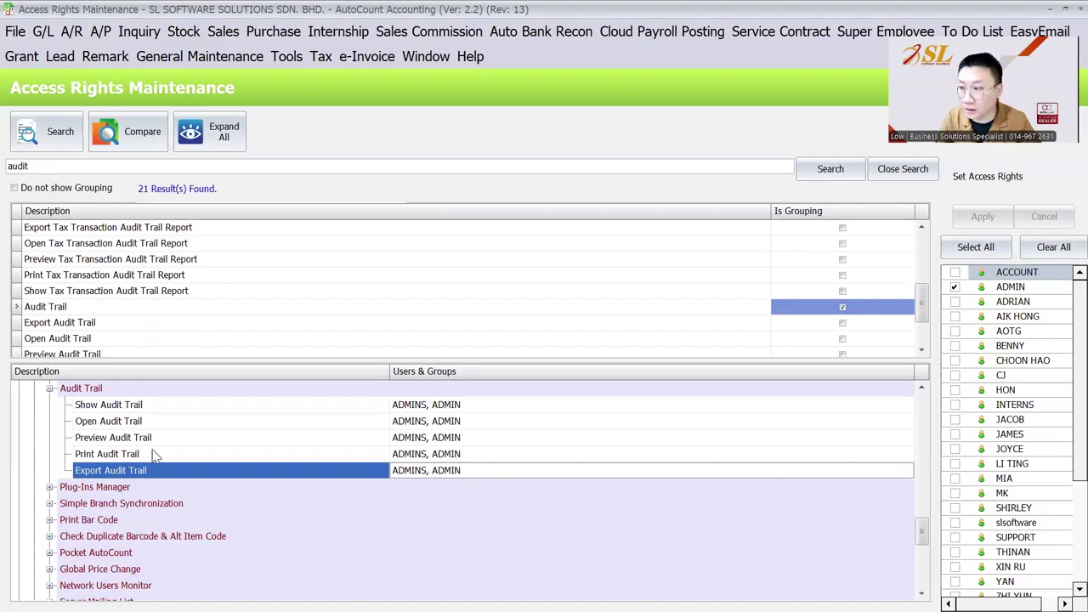